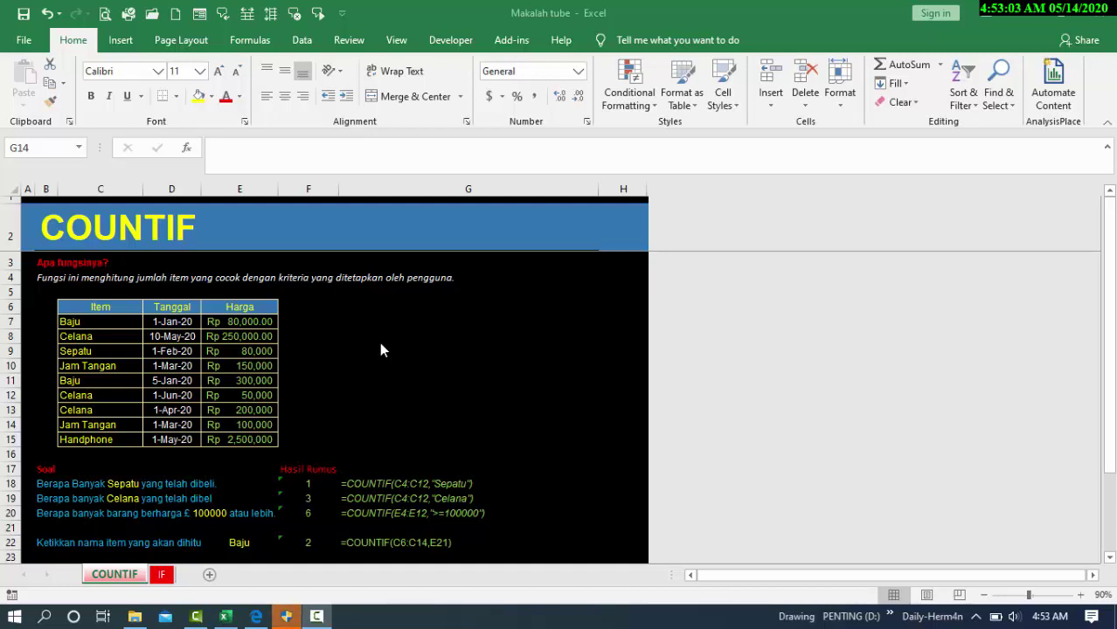
Review the entries in the Item column of the table, from C7 down to C15
{"action": "left_click", "coordinate": [240, 253]}
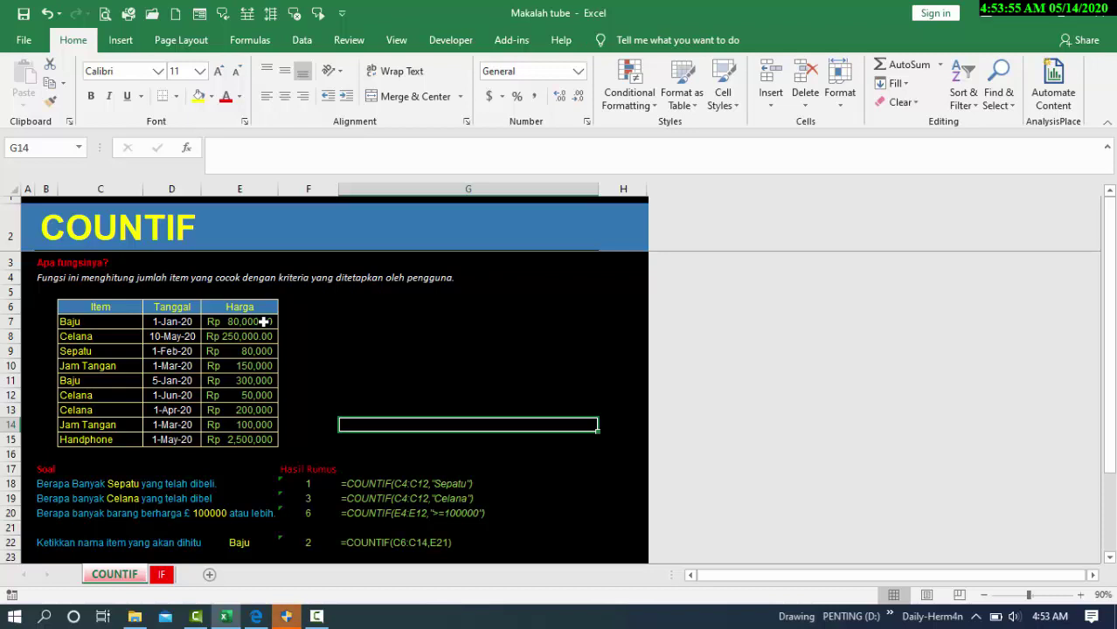
{"action": "left_click", "coordinate": [116, 330]}
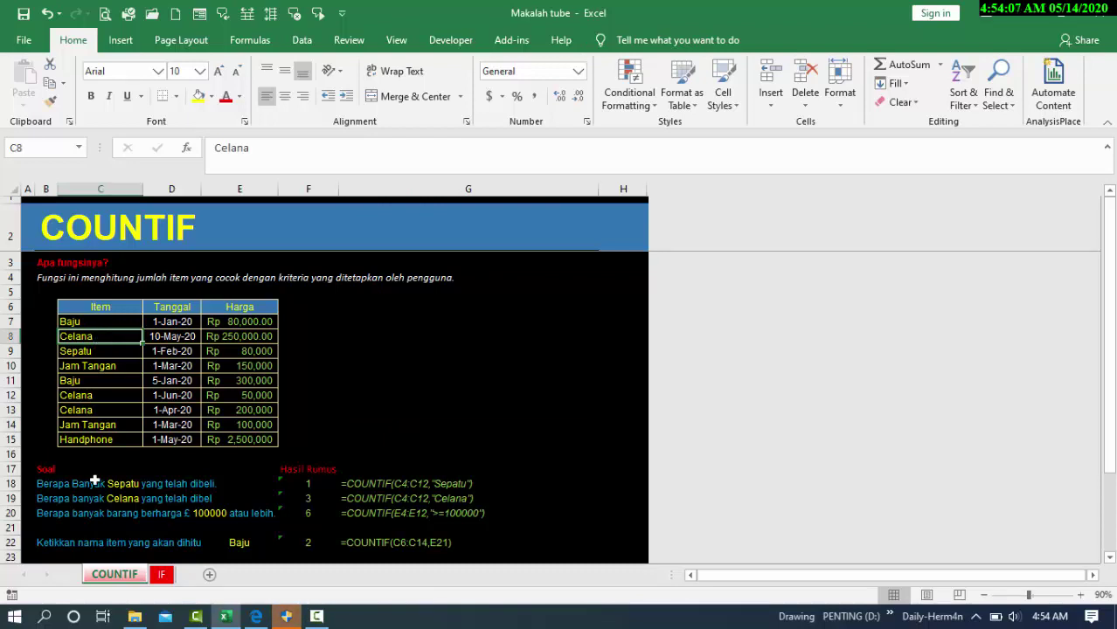
{"action": "key", "text": "Up"}
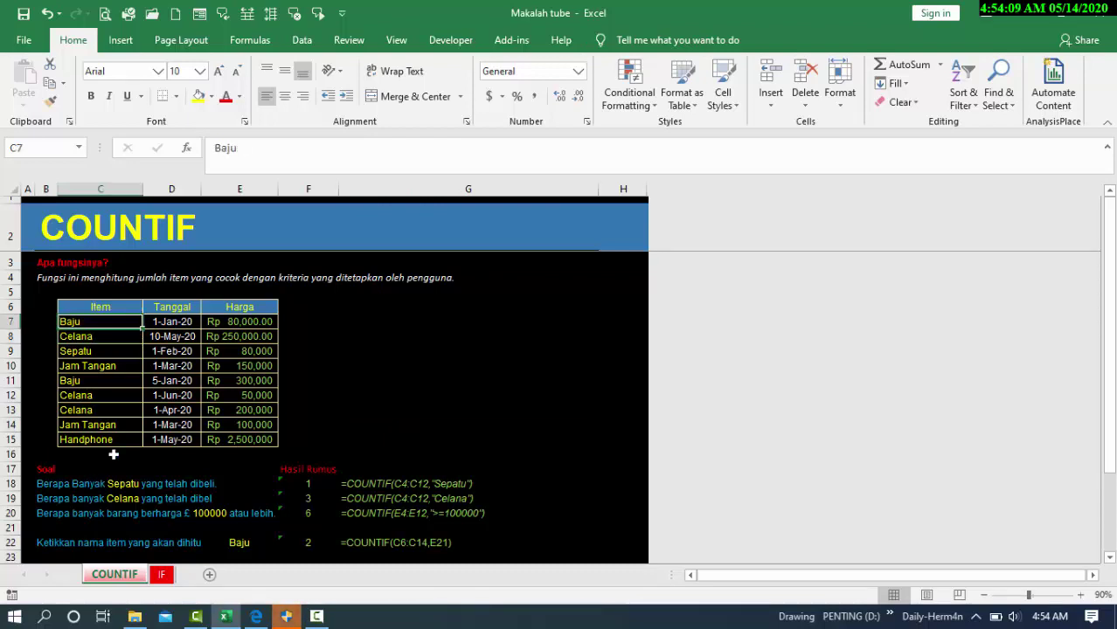
{"action": "key", "text": "Down"}
{"action": "key", "text": "Down"}
{"action": "key", "text": "Down"}
{"action": "key", "text": "Down"}
{"action": "key", "text": "Down"}
{"action": "key", "text": "Down"}
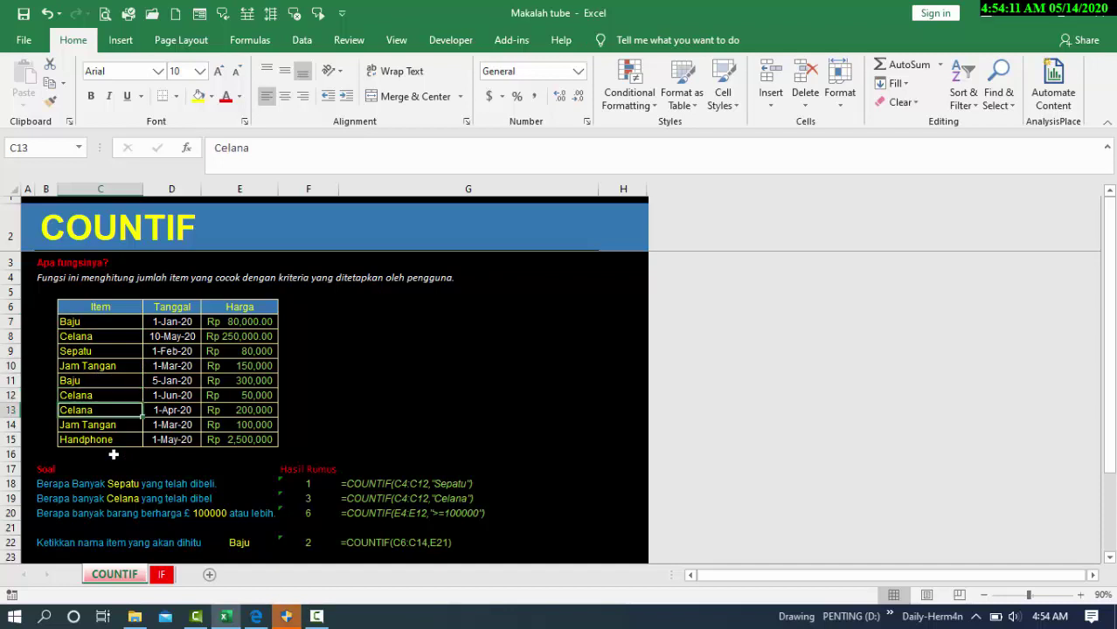
{"action": "key", "text": "Down"}
{"action": "key", "text": "Down"}
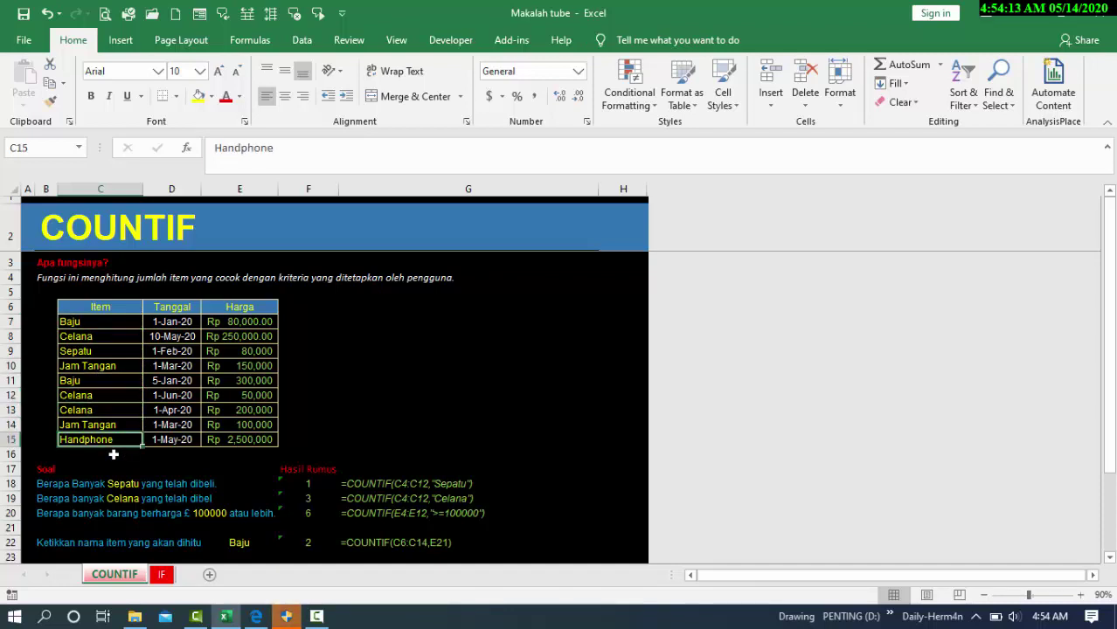
Review the dates in the Tanggal column and the prices in the Harga column of the table
{"action": "key", "text": "Right"}
{"action": "key", "text": "Up"}
{"action": "key", "text": "Up"}
{"action": "key", "text": "Up"}
{"action": "key", "text": "Up"}
{"action": "key", "text": "Up"}
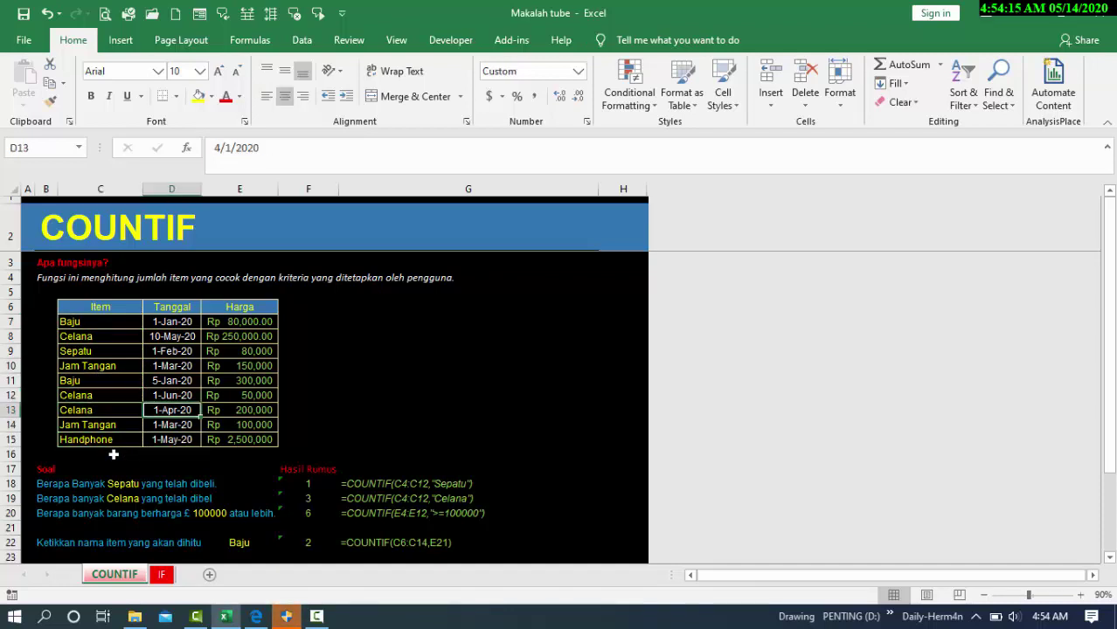
{"action": "key", "text": "Up"}
{"action": "key", "text": "Up"}
{"action": "key", "text": "Right"}
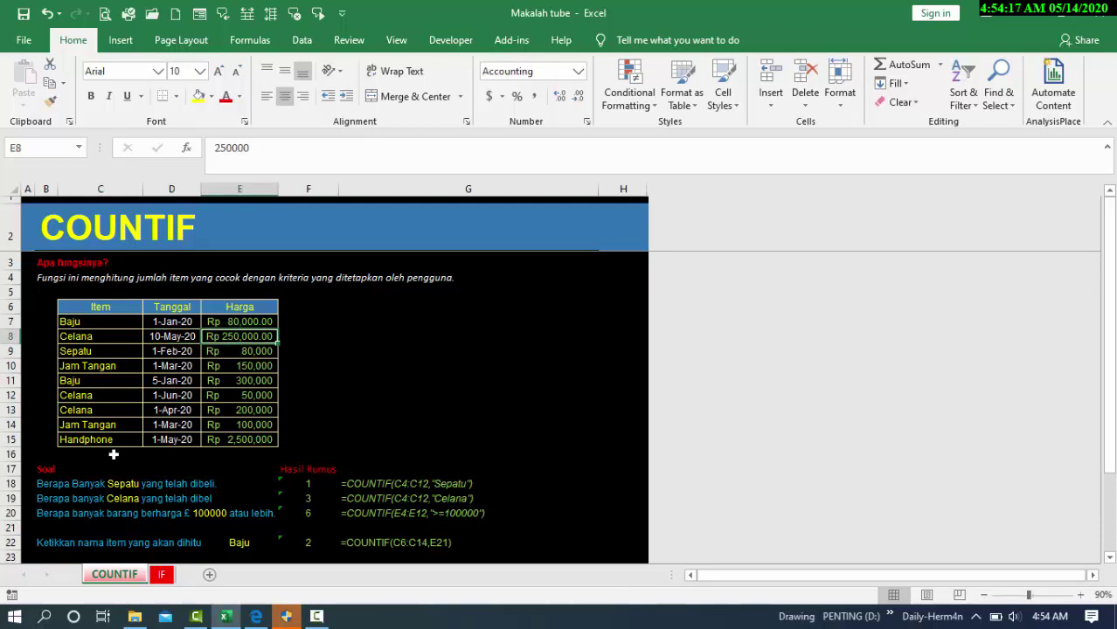
{"action": "key", "text": "Down"}
{"action": "key", "text": "Down"}
{"action": "key", "text": "Down"}
{"action": "key", "text": "Down"}
{"action": "key", "text": "Down"}
{"action": "key", "text": "Down"}
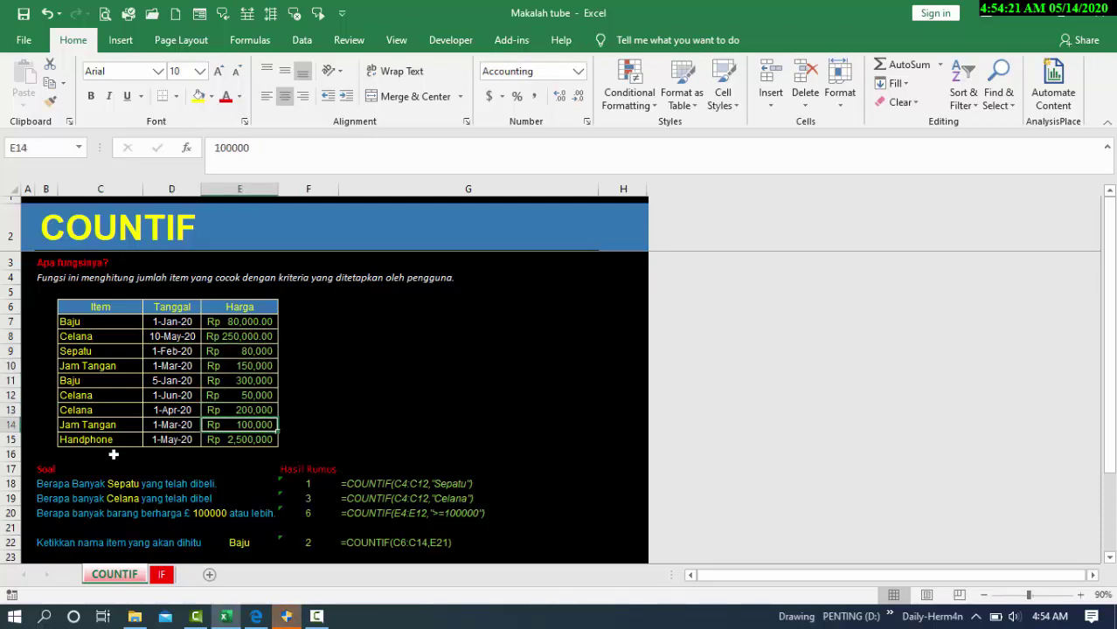
Examine the Sepatu question in B18 and the range and criteria arguments of the COUNTIF formula in F18
{"action": "scroll", "coordinate": [105, 450], "scroll_direction": "down", "scroll_amount": 1}
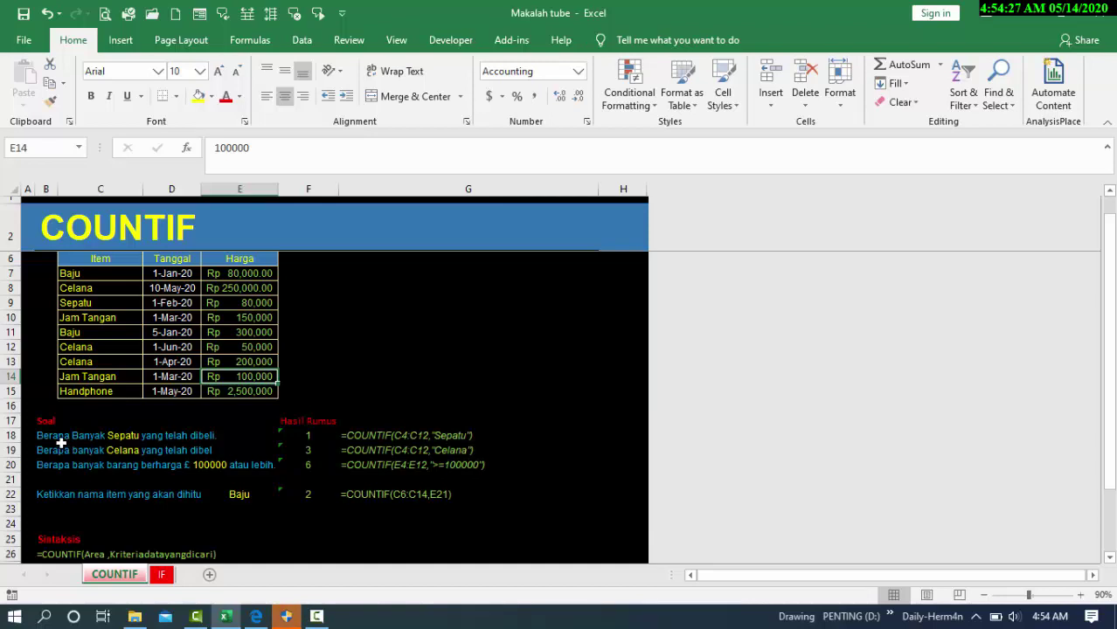
{"action": "left_click", "coordinate": [61, 447]}
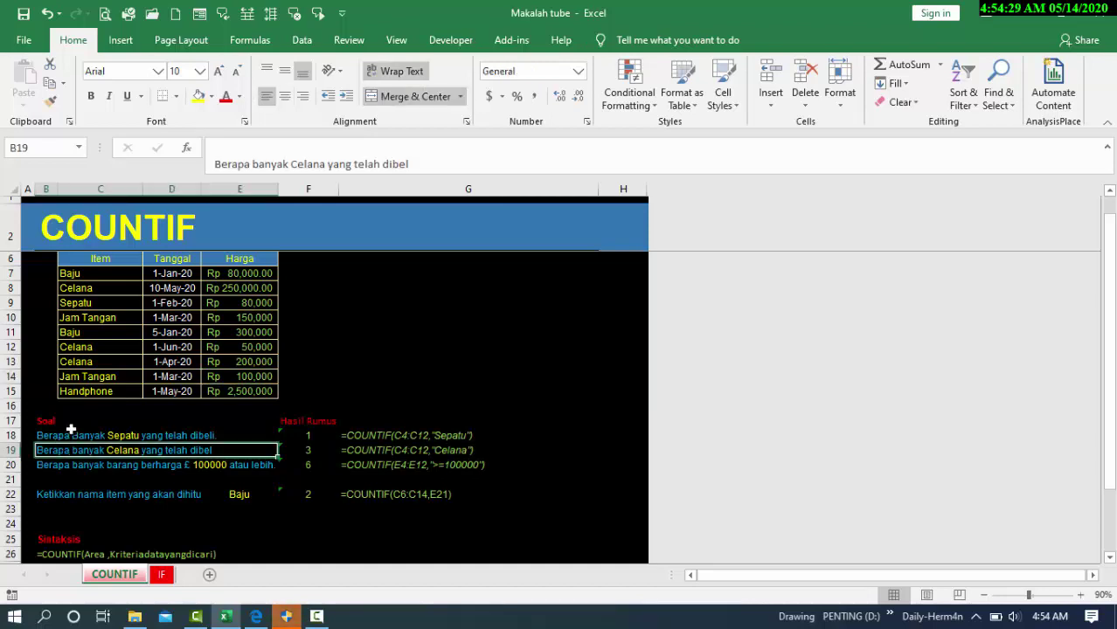
{"action": "left_click", "coordinate": [71, 431]}
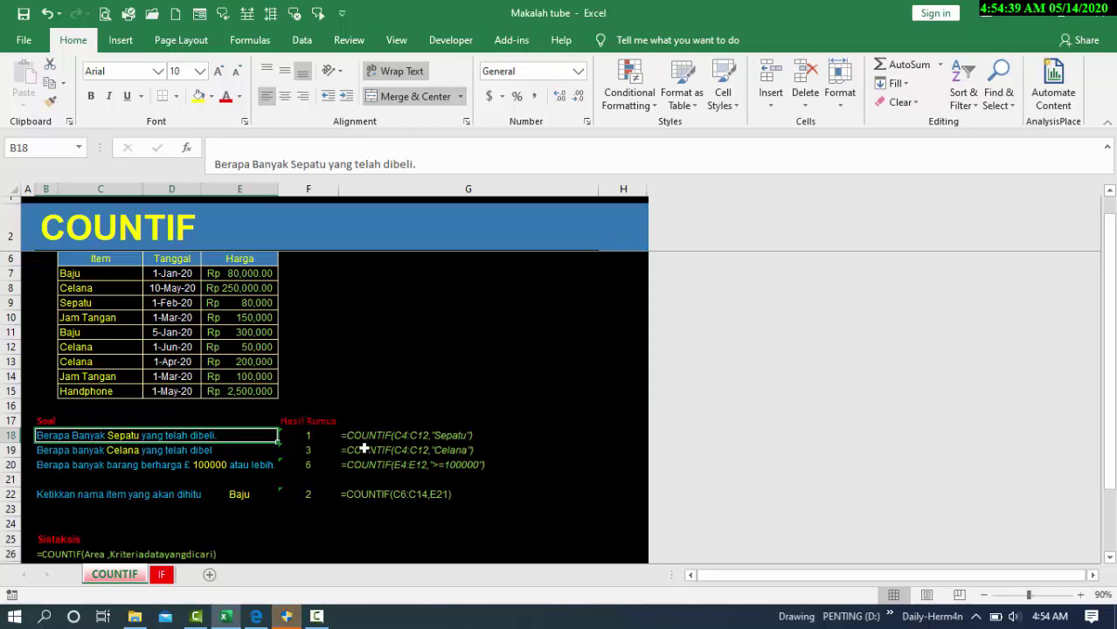
{"action": "left_click", "coordinate": [308, 440]}
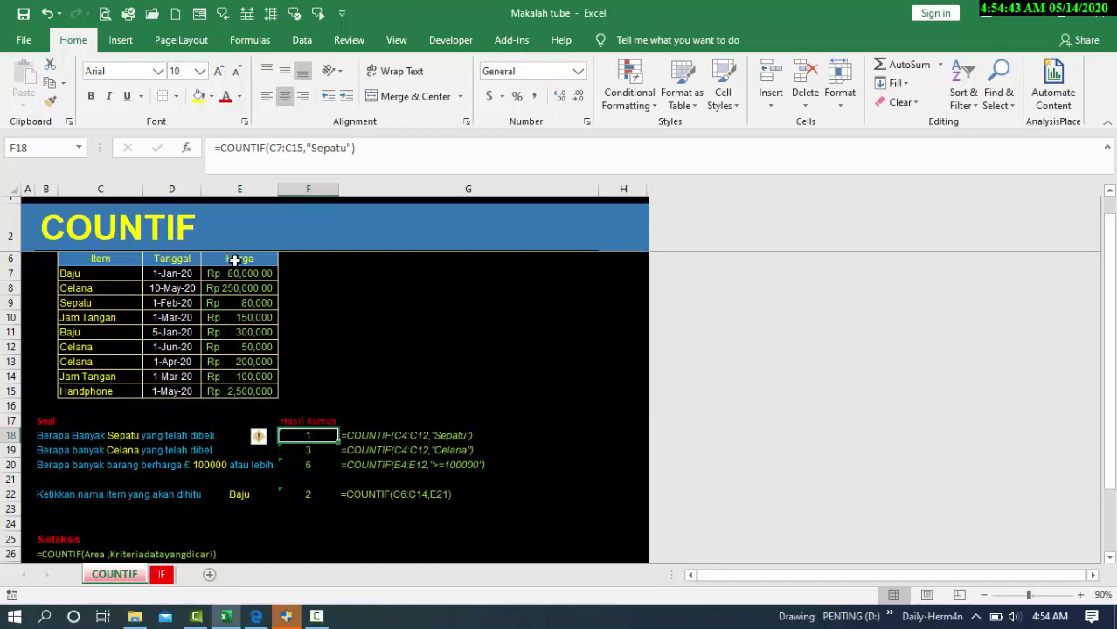
{"action": "left_click", "coordinate": [219, 156]}
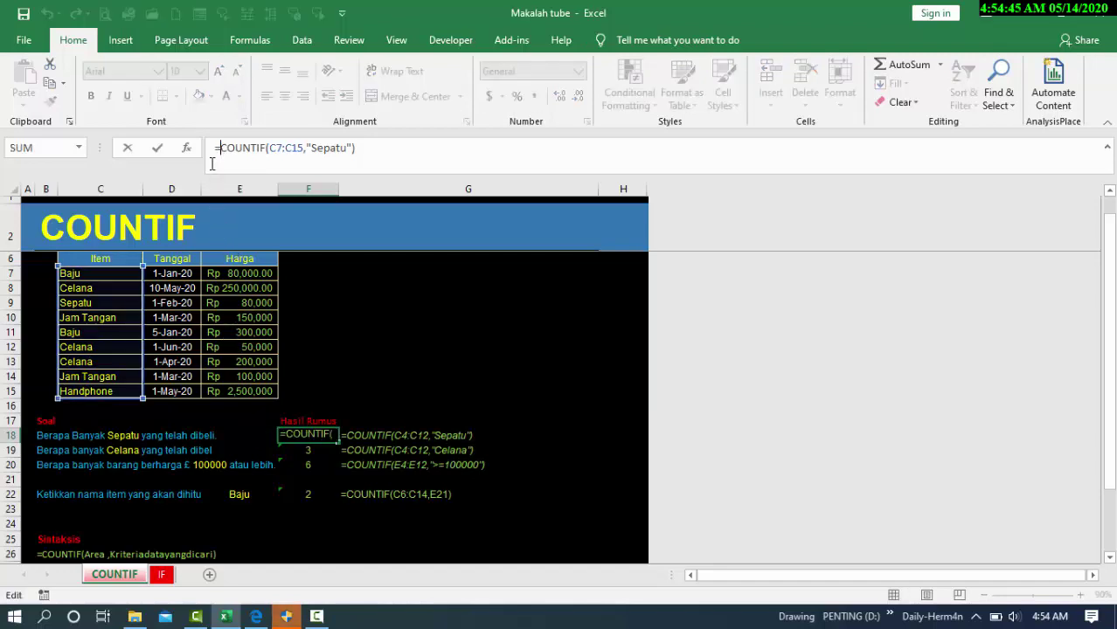
{"action": "left_click", "coordinate": [269, 148]}
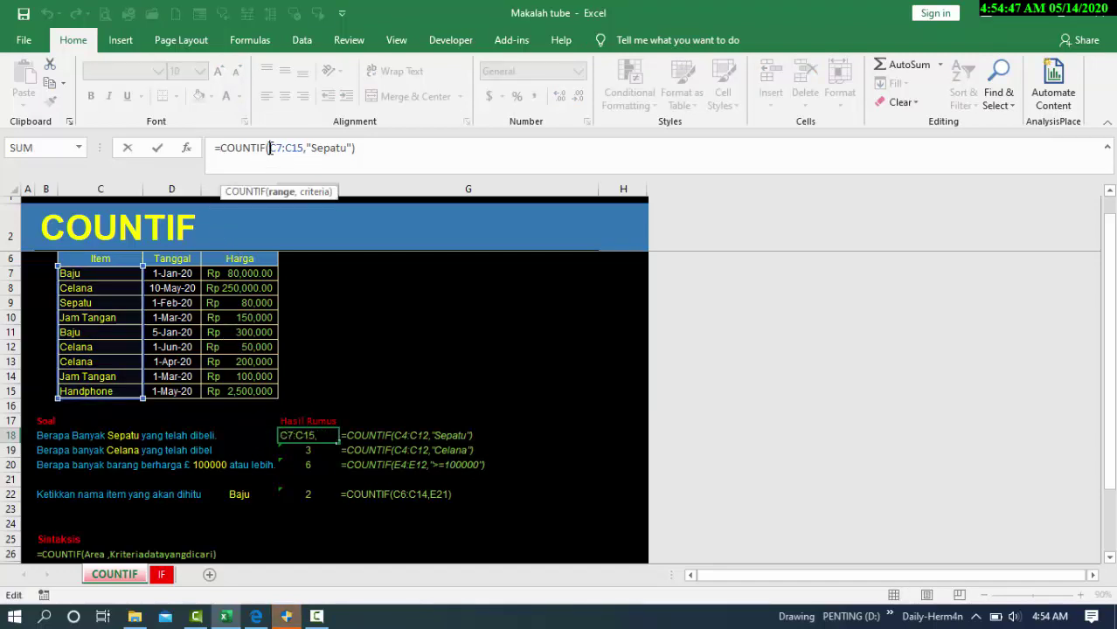
{"action": "left_click", "coordinate": [282, 192]}
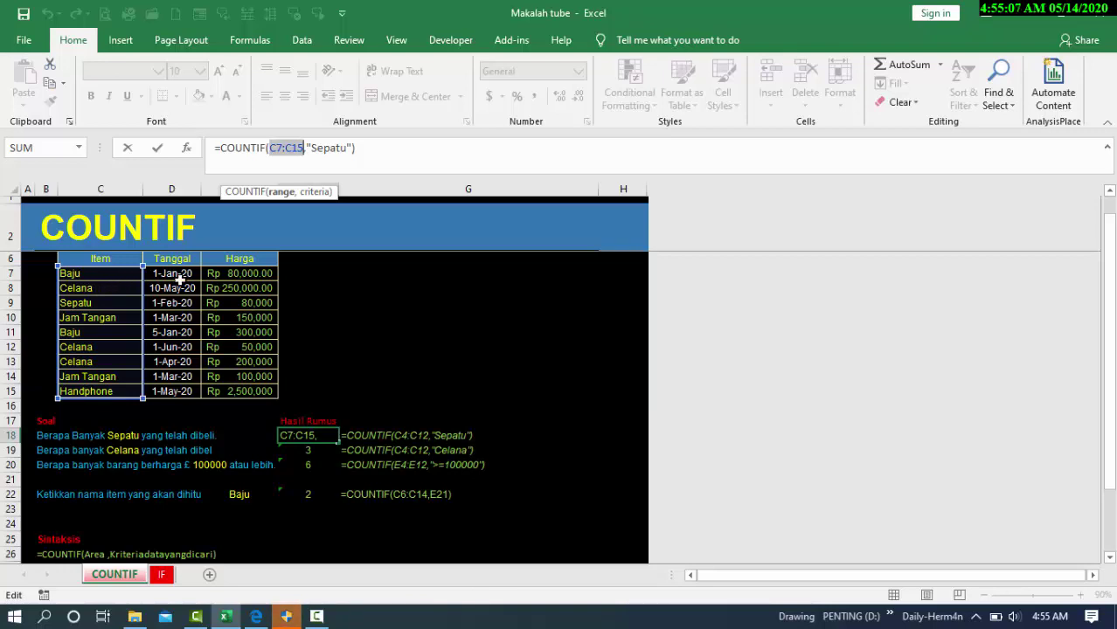
{"action": "left_click", "coordinate": [314, 194]}
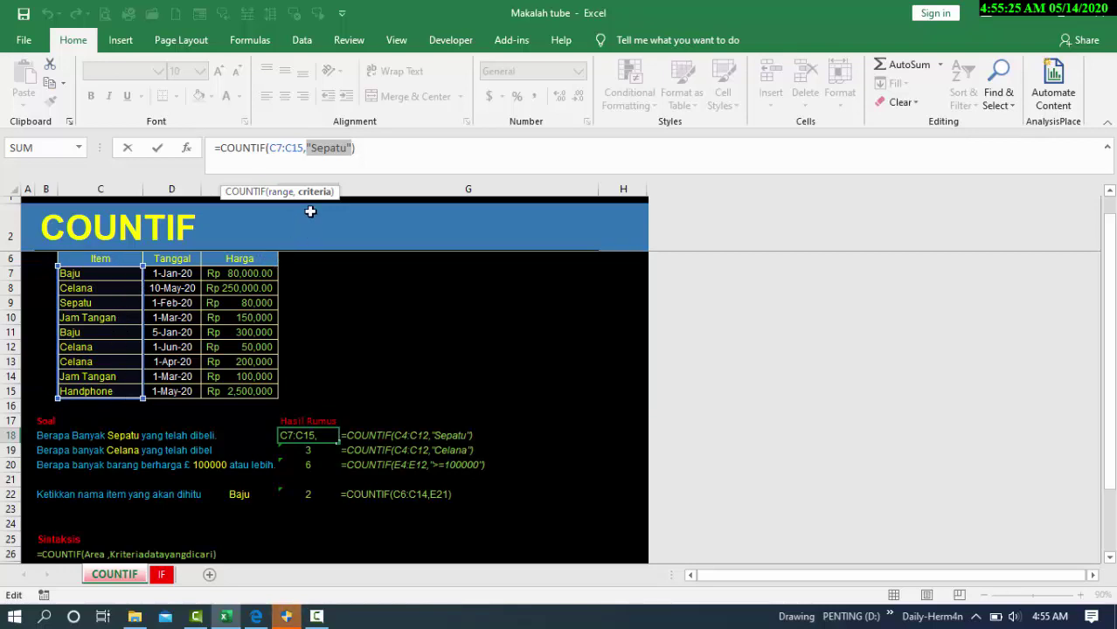
{"action": "left_click", "coordinate": [314, 152]}
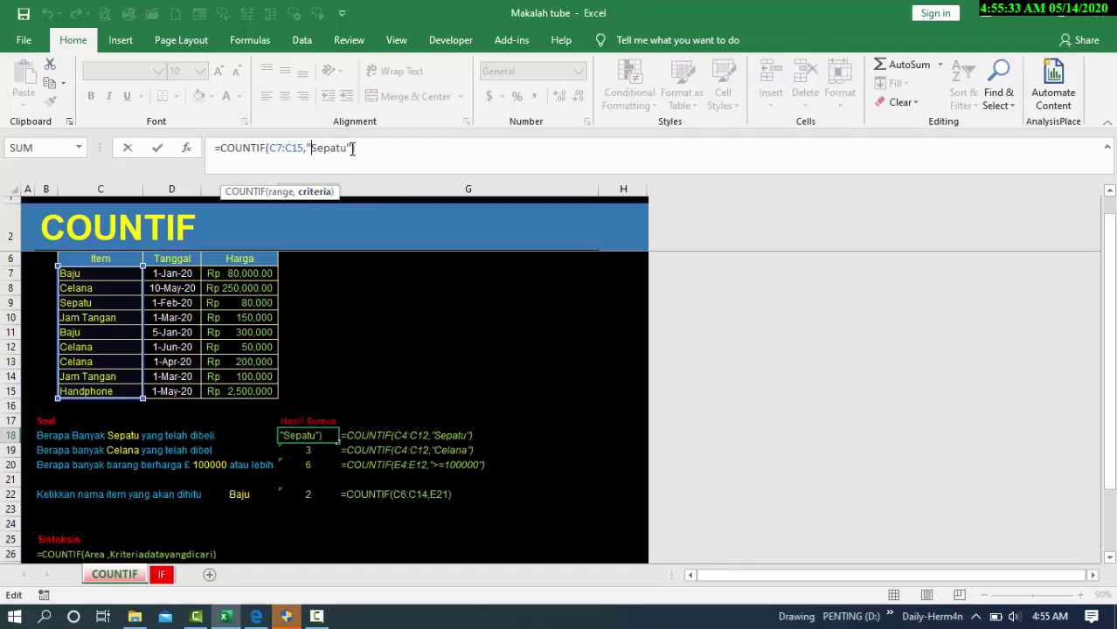
{"action": "left_click", "coordinate": [317, 194]}
{"action": "key", "text": "Return"}
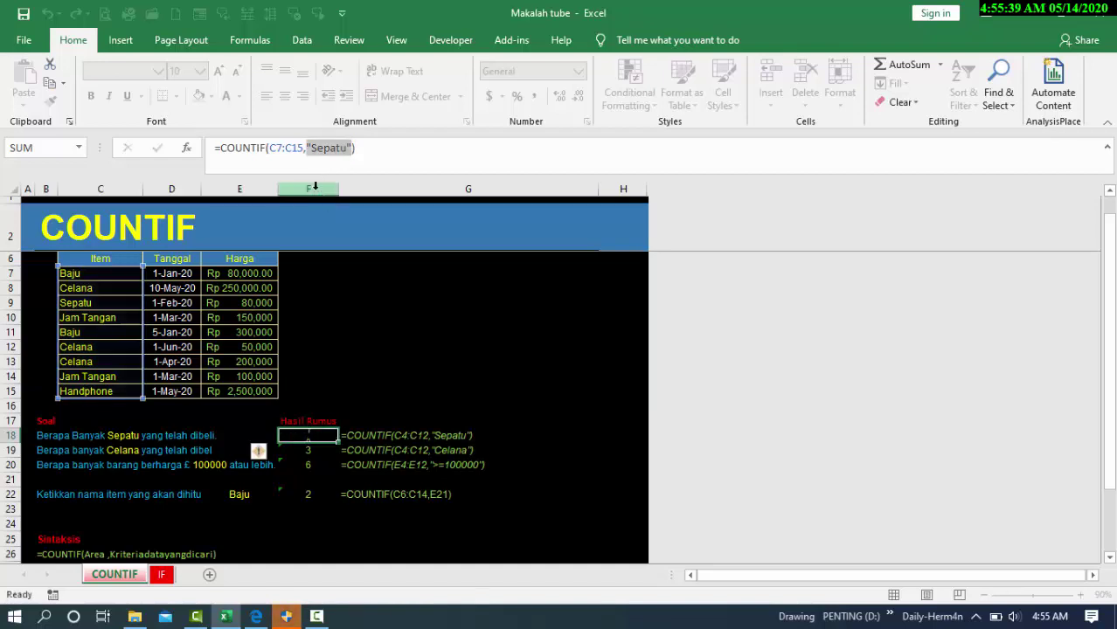
{"action": "left_click", "coordinate": [301, 437]}
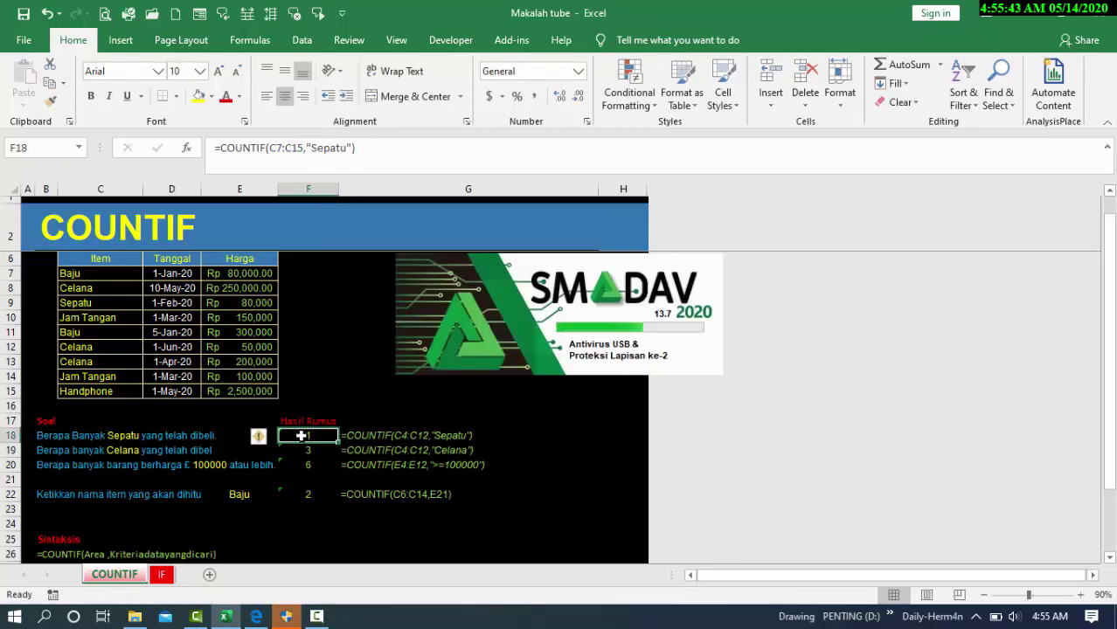
Go through the Item range C7:C15 row by row to check the Sepatu count
{"action": "left_click", "coordinate": [114, 277]}
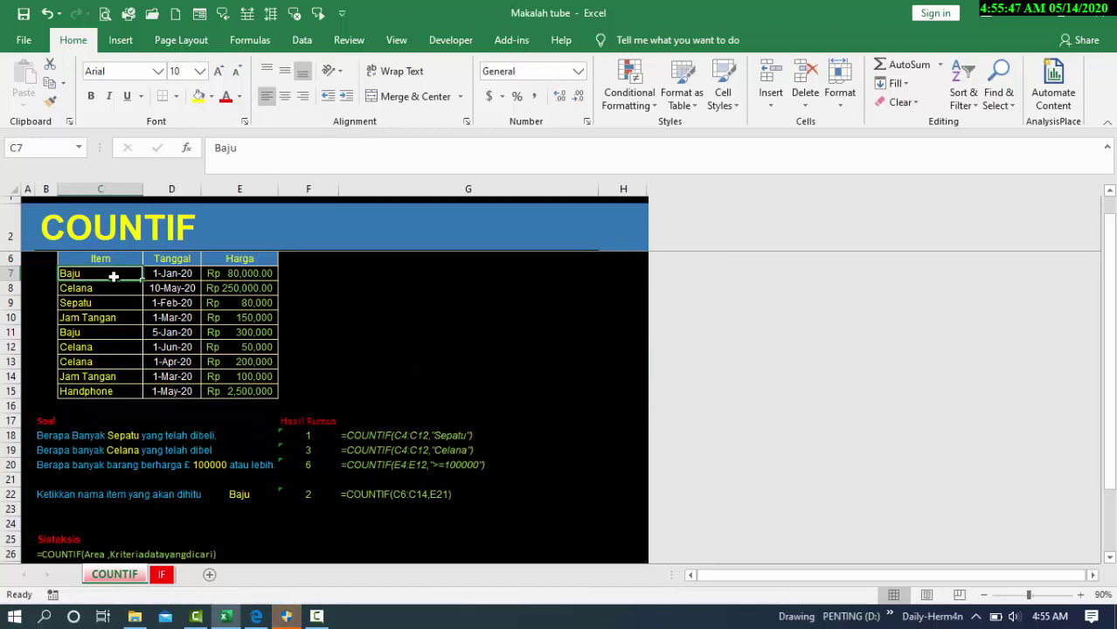
{"action": "key", "text": "Down"}
{"action": "key", "text": "Down"}
{"action": "key", "text": "Down"}
{"action": "key", "text": "Down"}
{"action": "key", "text": "Down"}
{"action": "key", "text": "Down"}
{"action": "key", "text": "Down"}
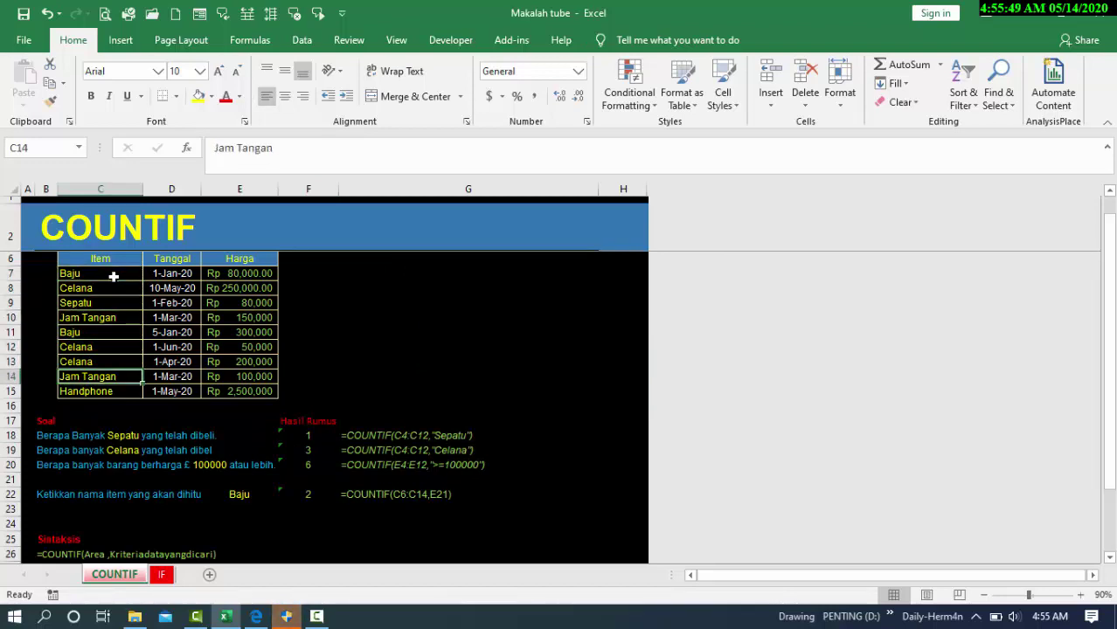
{"action": "key", "text": "Down"}
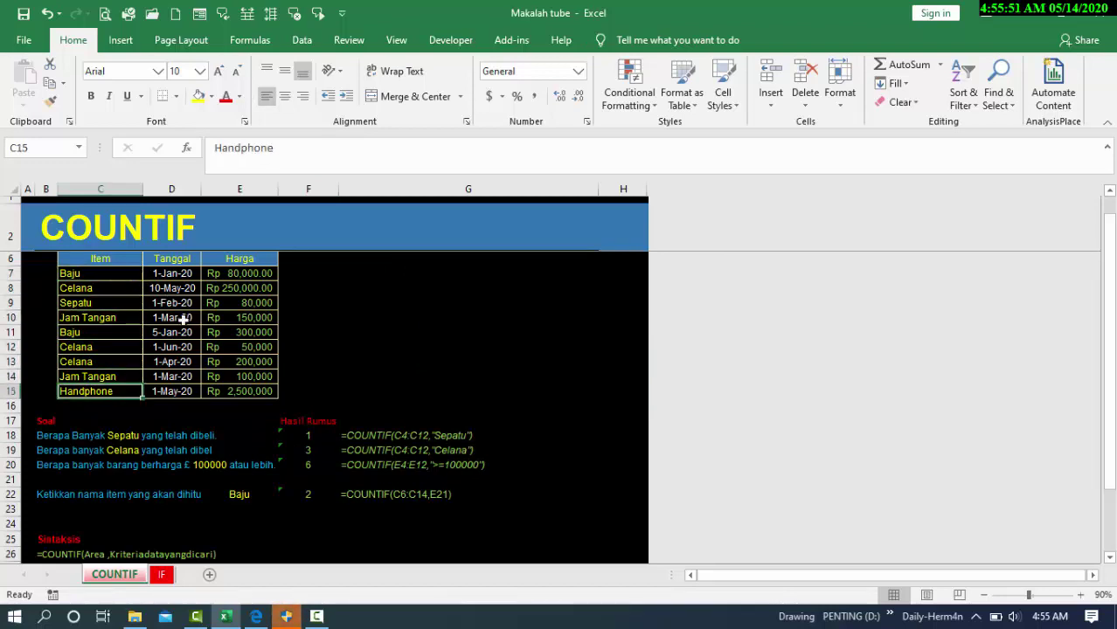
Examine the Celana question in B19 and the range and criteria arguments of the COUNTIF formula in F19
{"action": "left_click", "coordinate": [111, 453]}
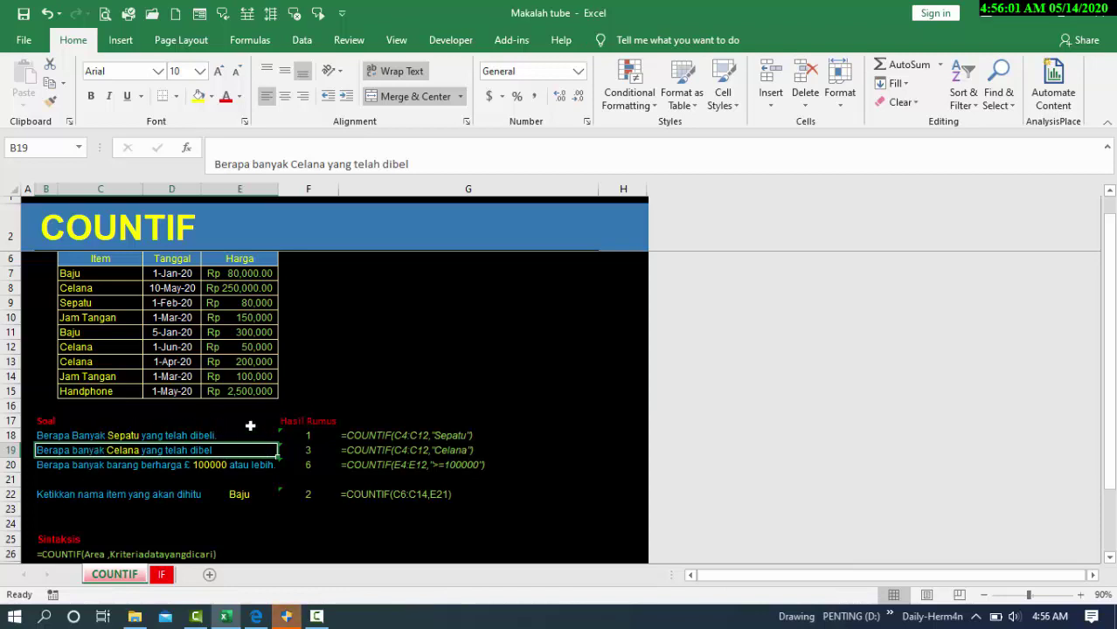
{"action": "left_click", "coordinate": [305, 448]}
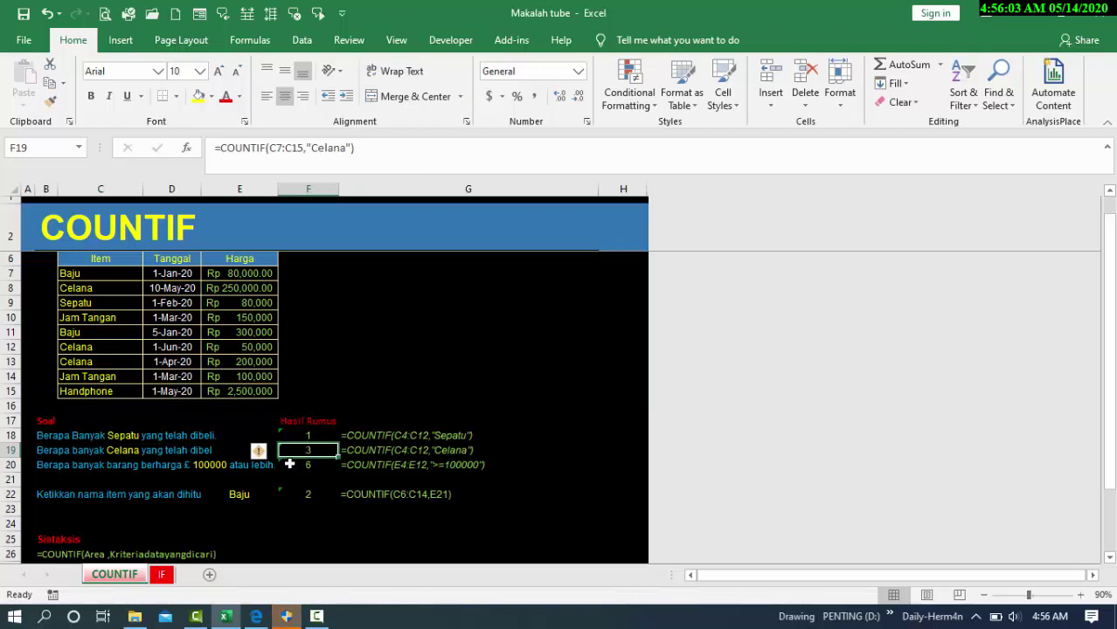
{"action": "left_click", "coordinate": [223, 148]}
{"action": "left_click", "coordinate": [224, 147]}
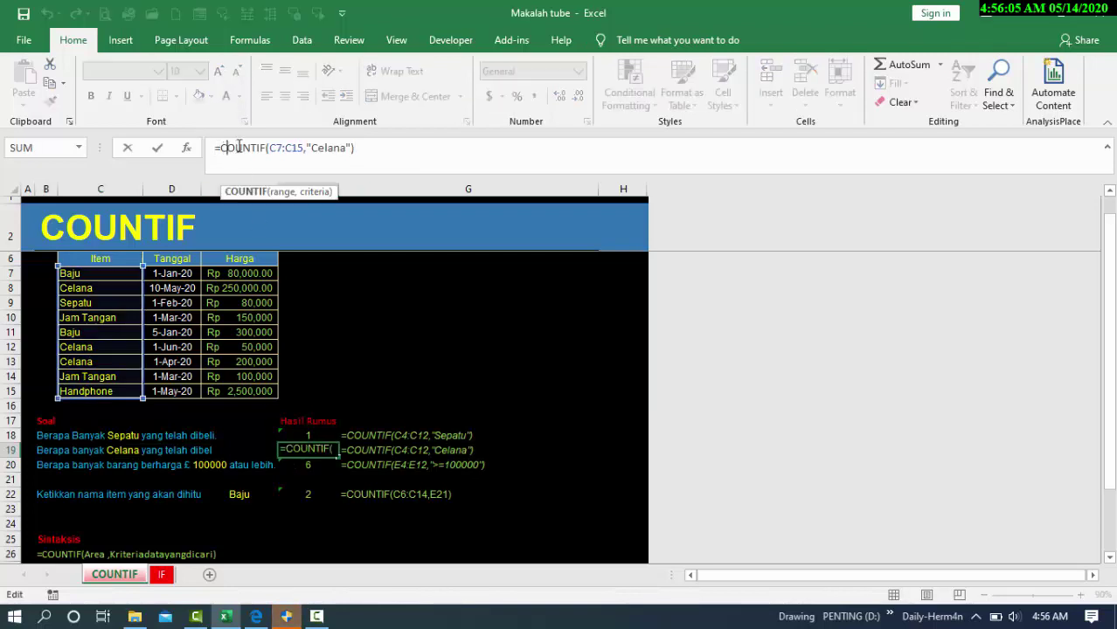
{"action": "left_click", "coordinate": [245, 192]}
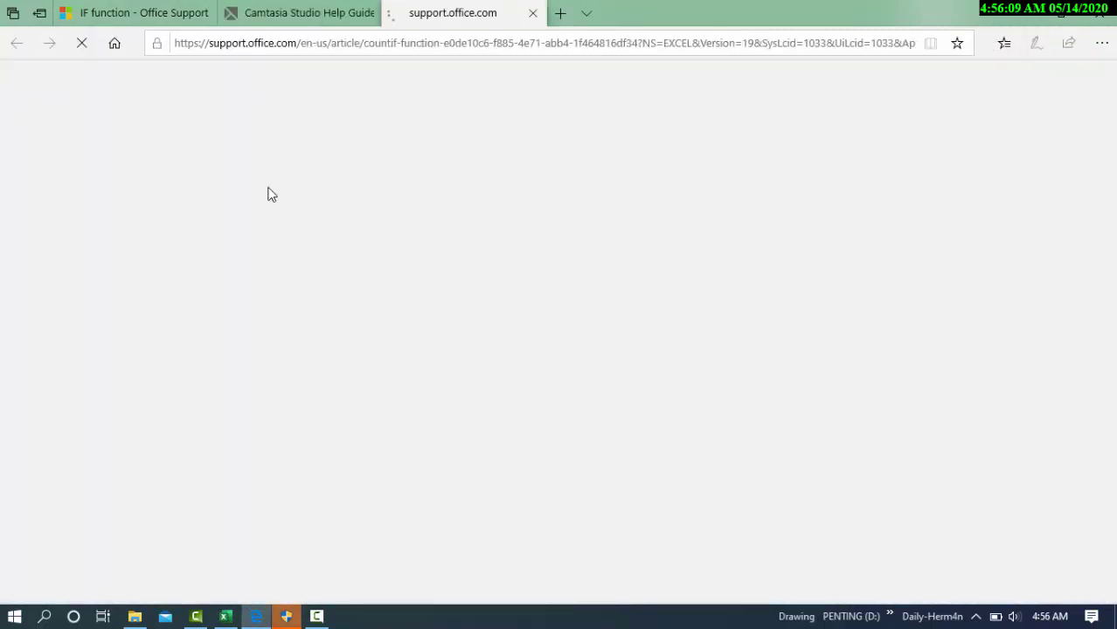
{"action": "key", "text": "alt+Tab"}
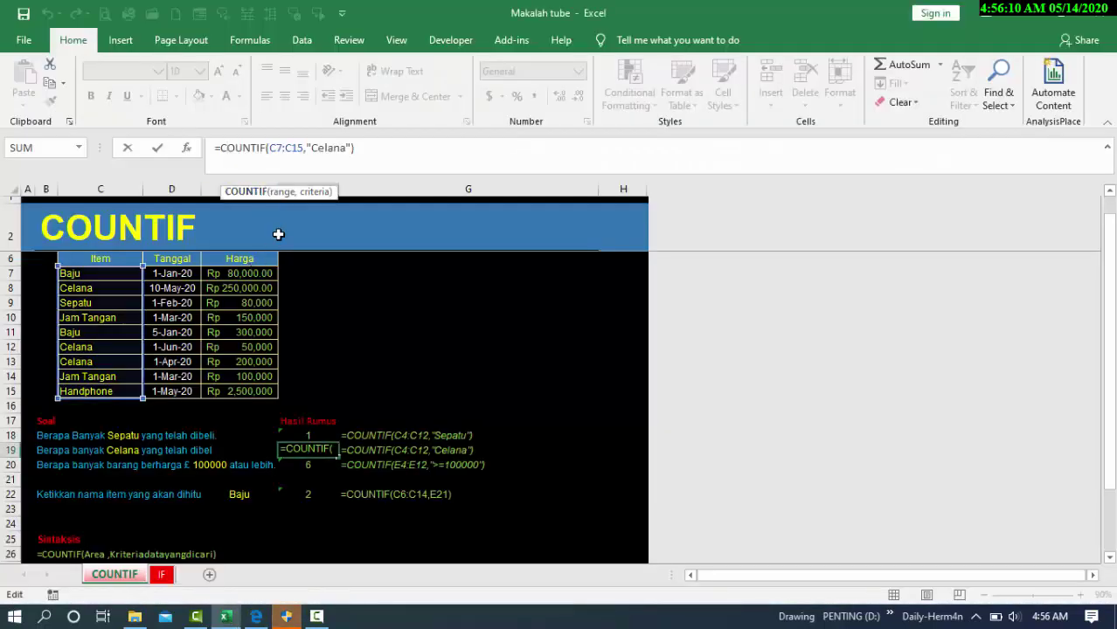
{"action": "left_click", "coordinate": [290, 193]}
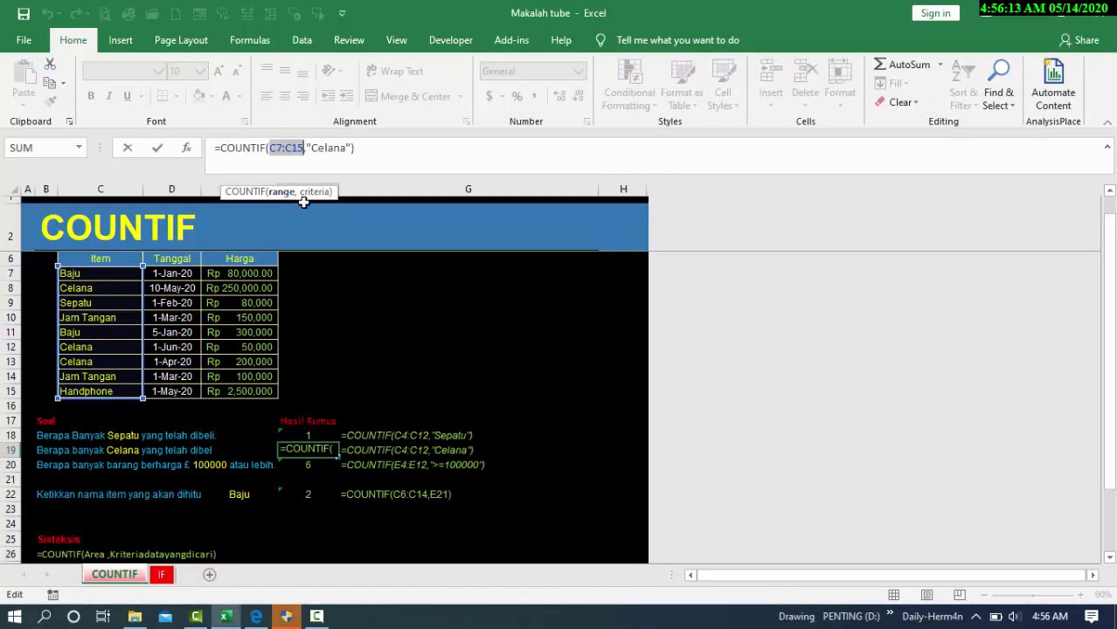
{"action": "left_click", "coordinate": [317, 192]}
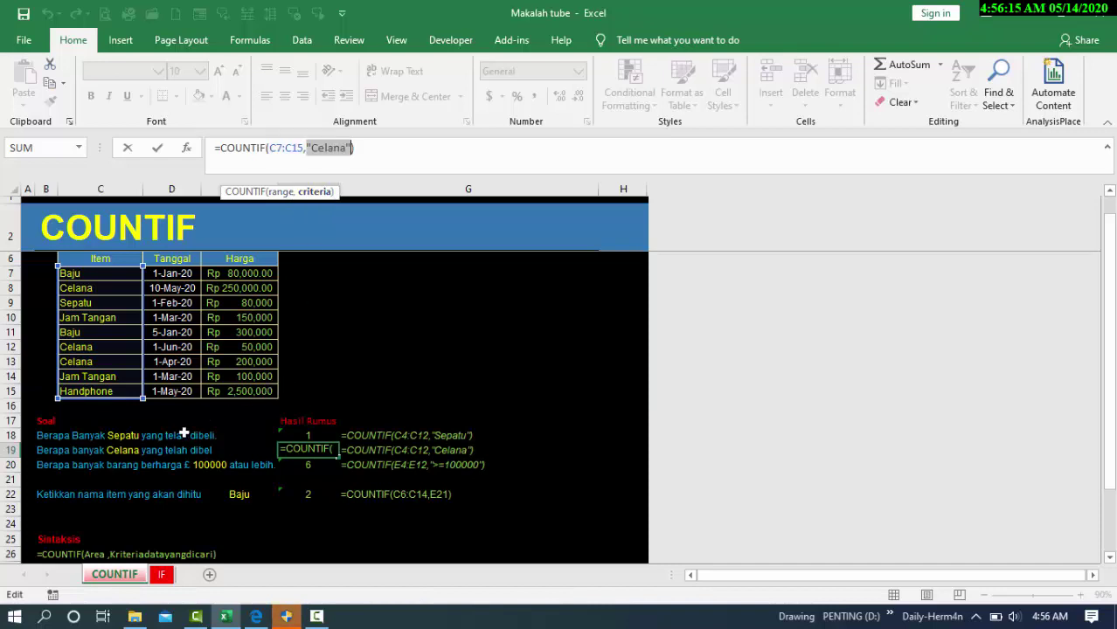
{"action": "left_click", "coordinate": [309, 147]}
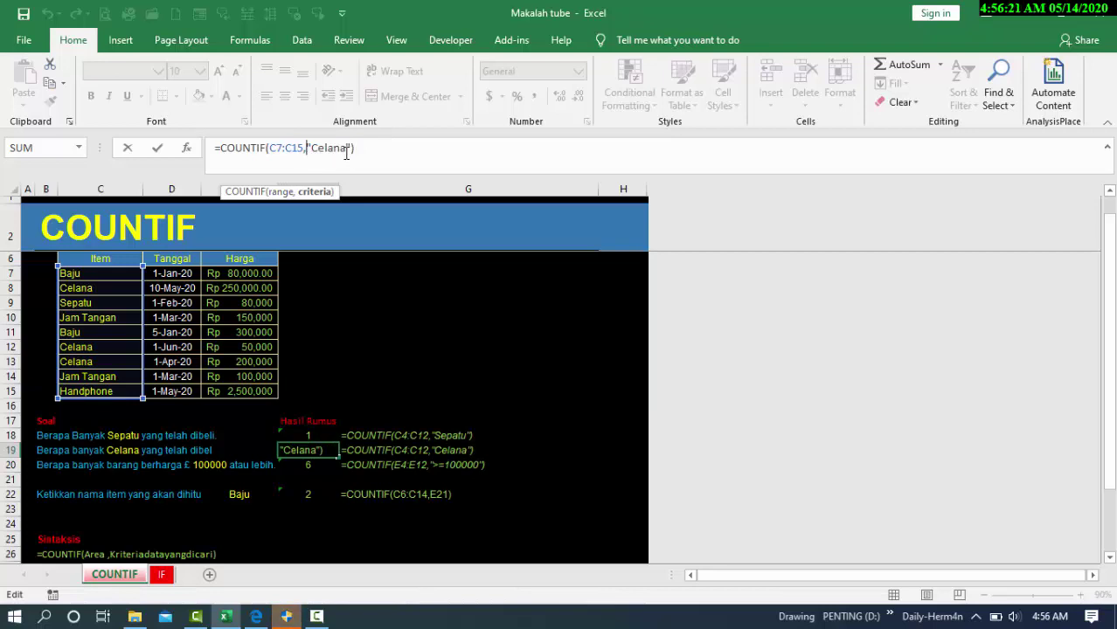
{"action": "left_click", "coordinate": [356, 147]}
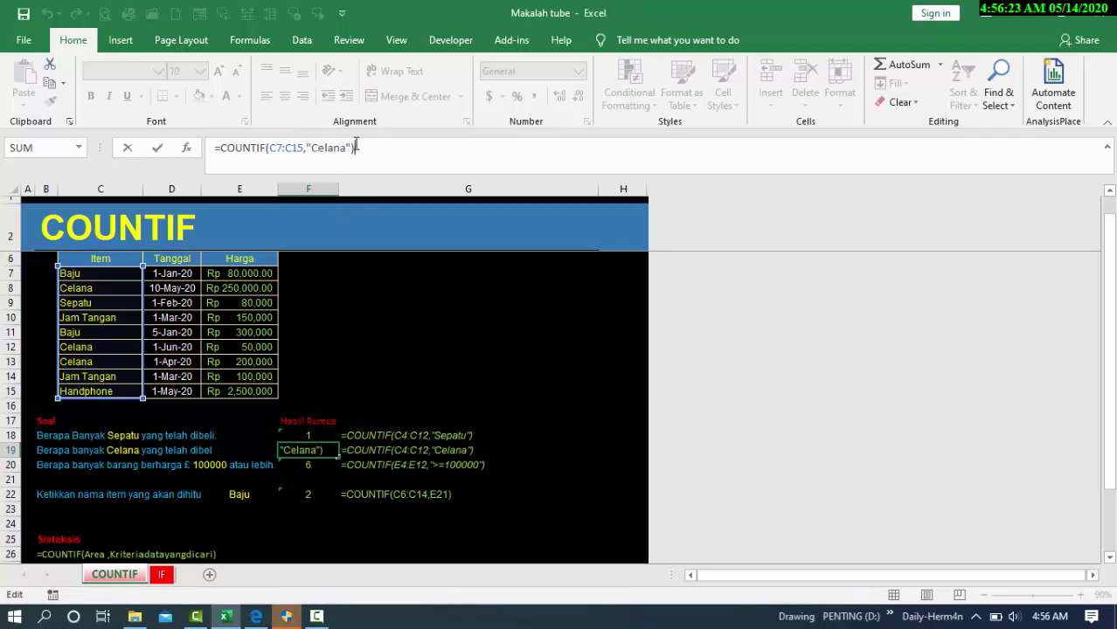
{"action": "key", "text": "Return"}
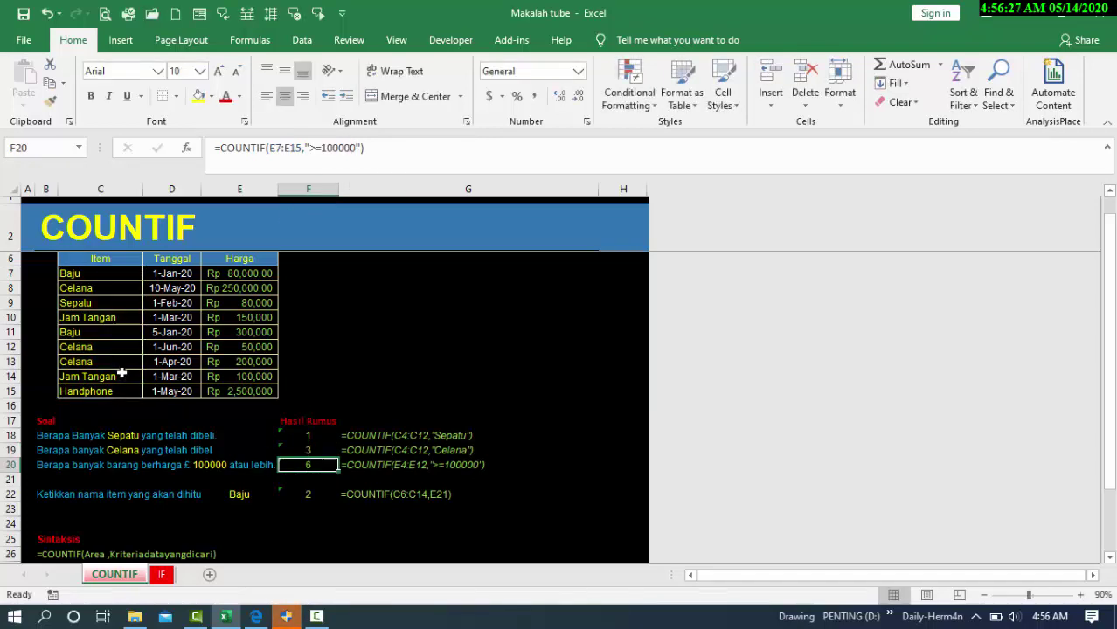
Check the Celana entries in cells C8, C12 and C13 against the count
{"action": "left_click", "coordinate": [117, 288]}
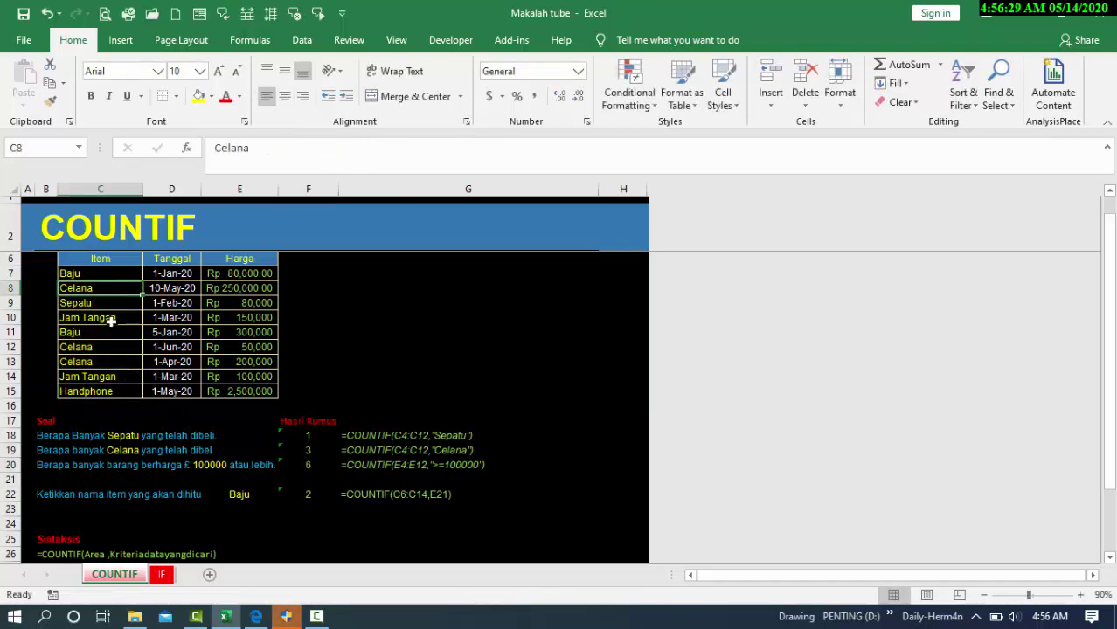
{"action": "left_click", "coordinate": [119, 346]}
{"action": "left_click", "coordinate": [122, 361]}
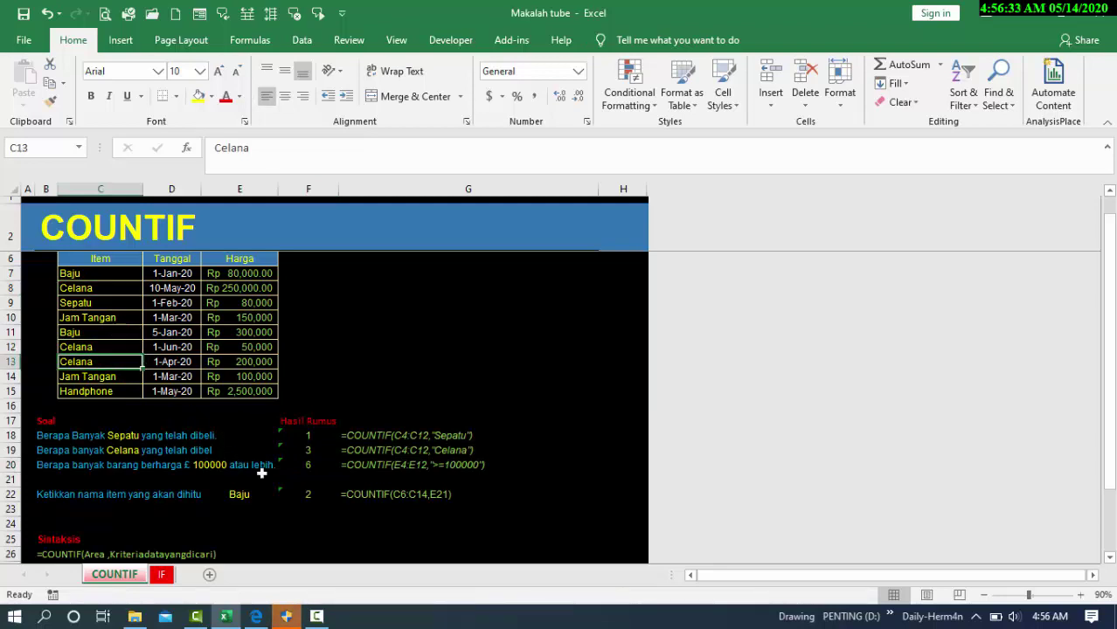
Examine the question about prices of 100000 or more in B20 and the range and criteria arguments of the COUNTIF formula in F20
{"action": "left_click", "coordinate": [305, 466]}
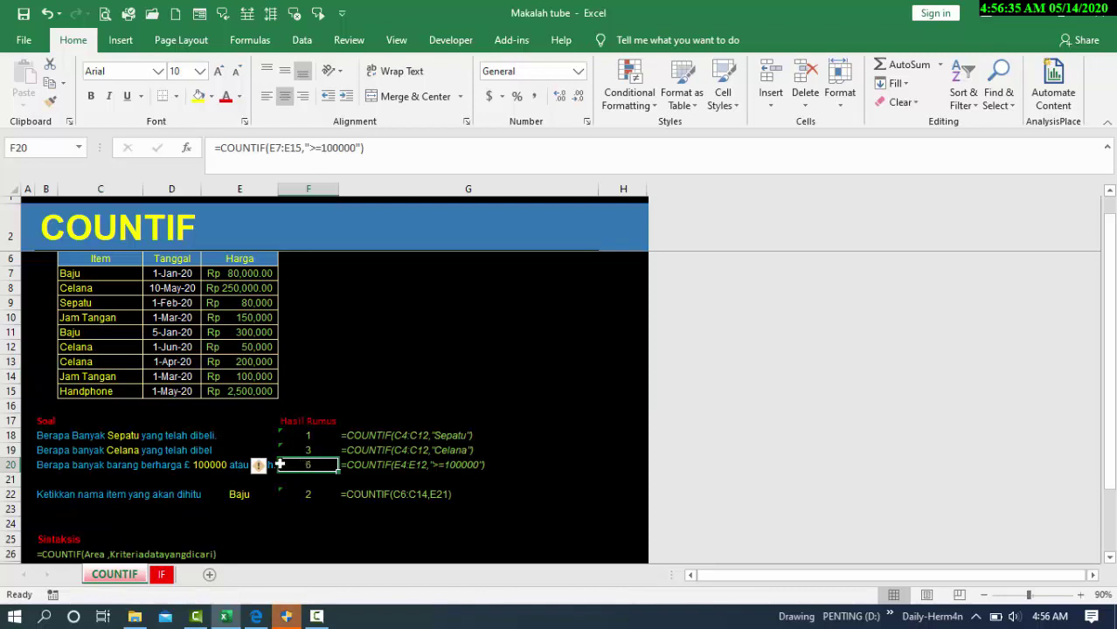
{"action": "left_click", "coordinate": [156, 464]}
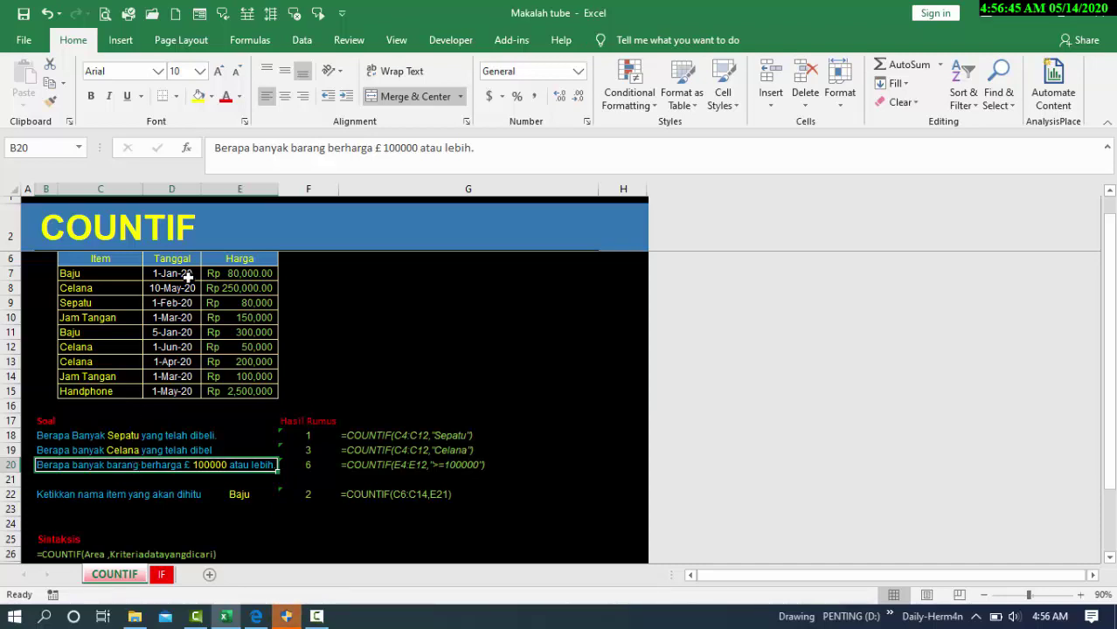
{"action": "left_click", "coordinate": [309, 468]}
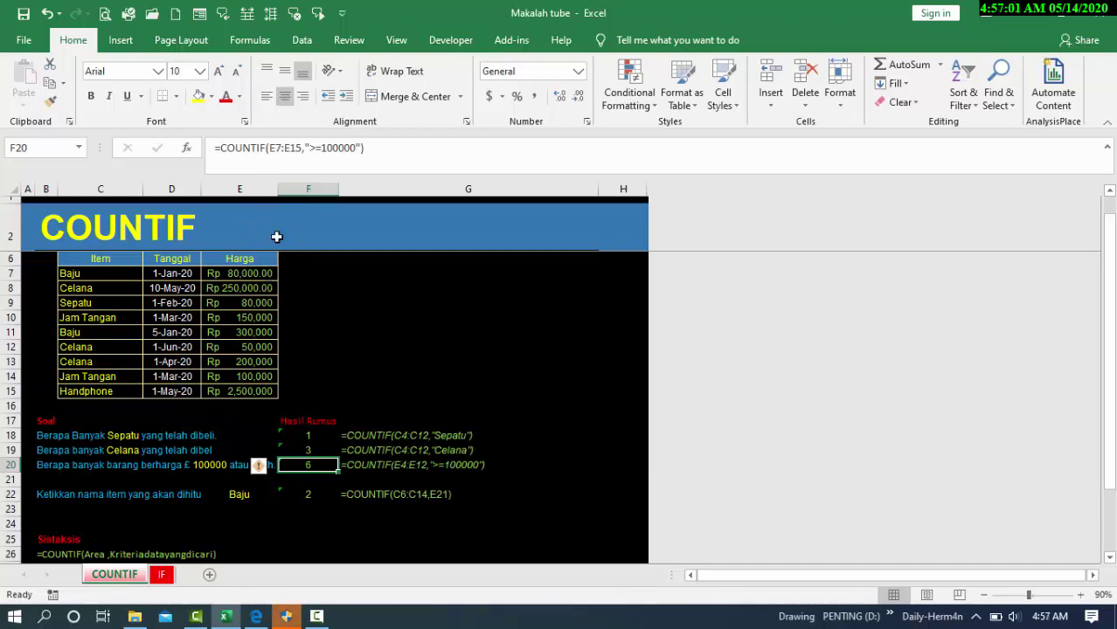
{"action": "left_click", "coordinate": [273, 152]}
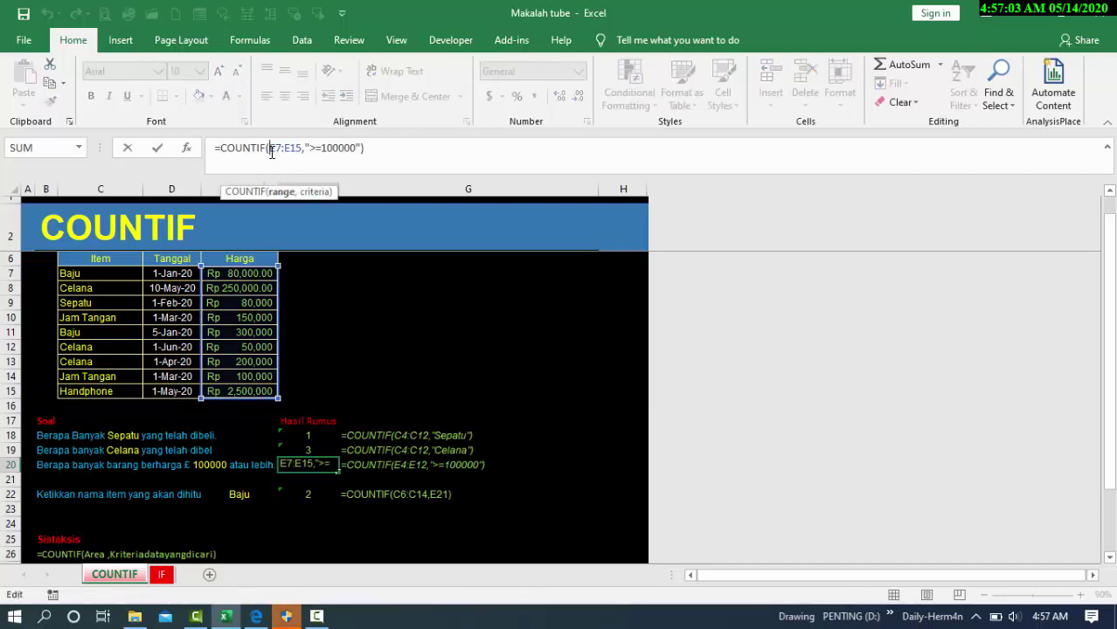
{"action": "left_click", "coordinate": [281, 192]}
{"action": "left_click", "coordinate": [318, 194]}
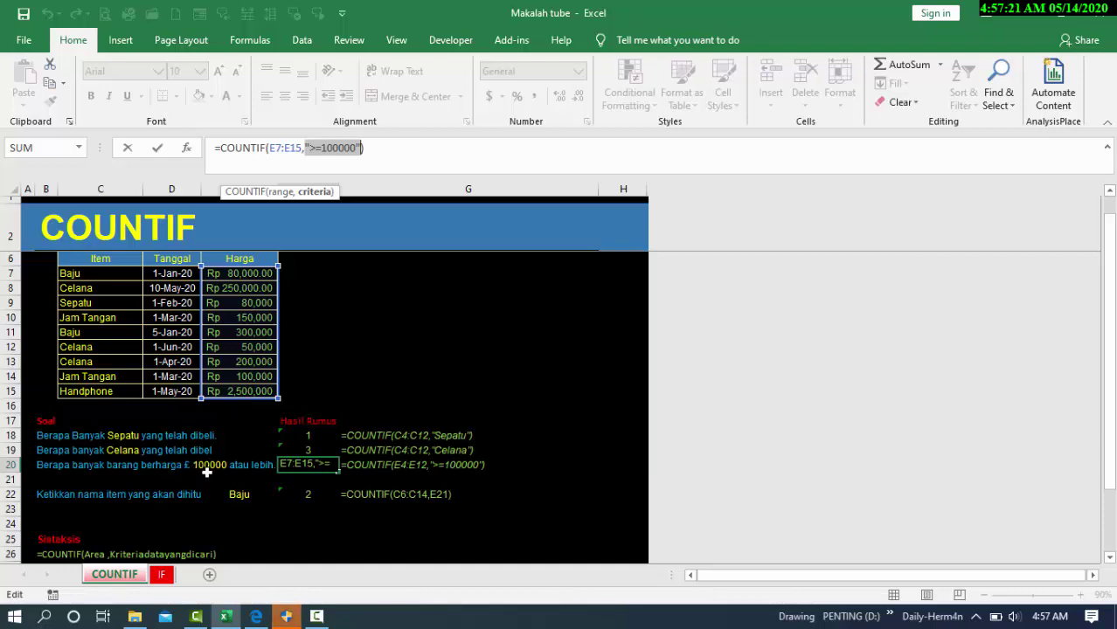
{"action": "left_click", "coordinate": [313, 149]}
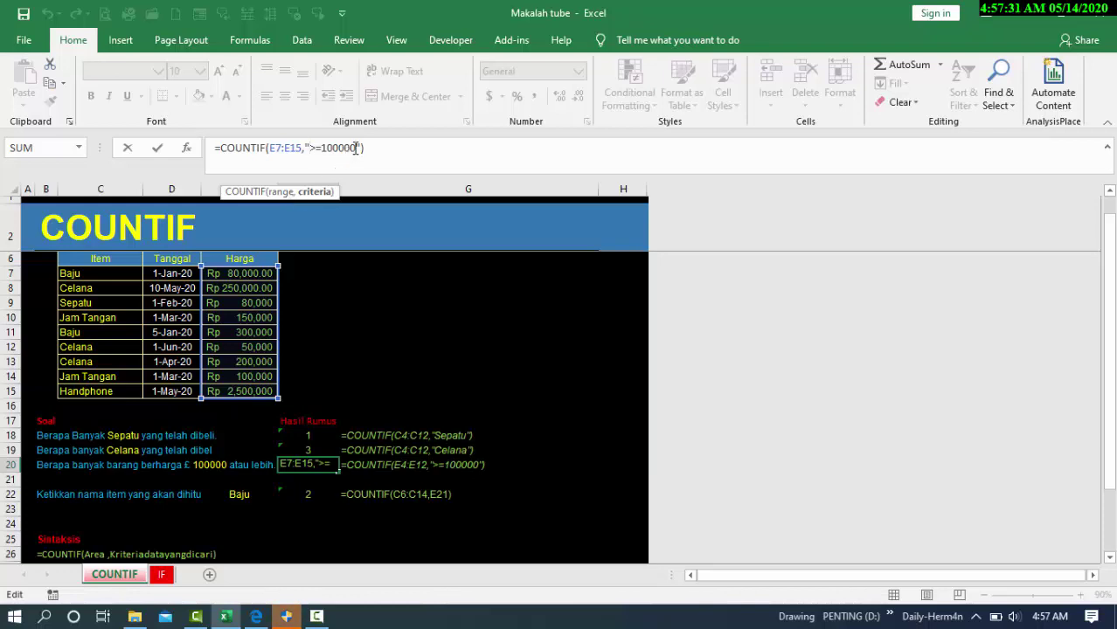
{"action": "key", "text": "Return"}
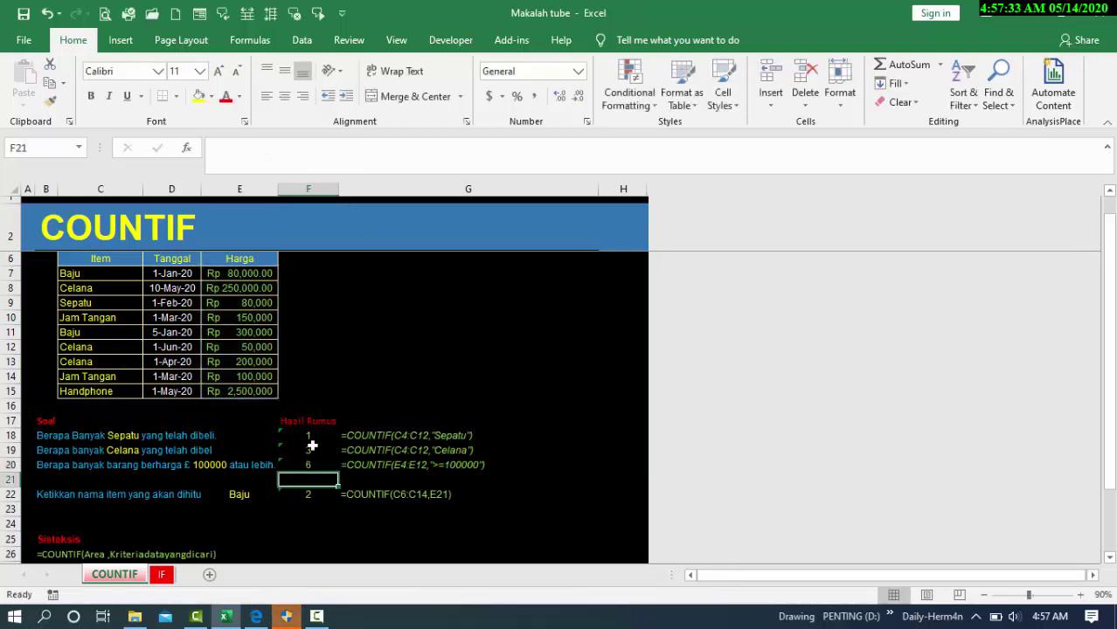
Go through the Harga values in column E that are at least 100000 to check the count in F20
{"action": "left_click", "coordinate": [301, 463]}
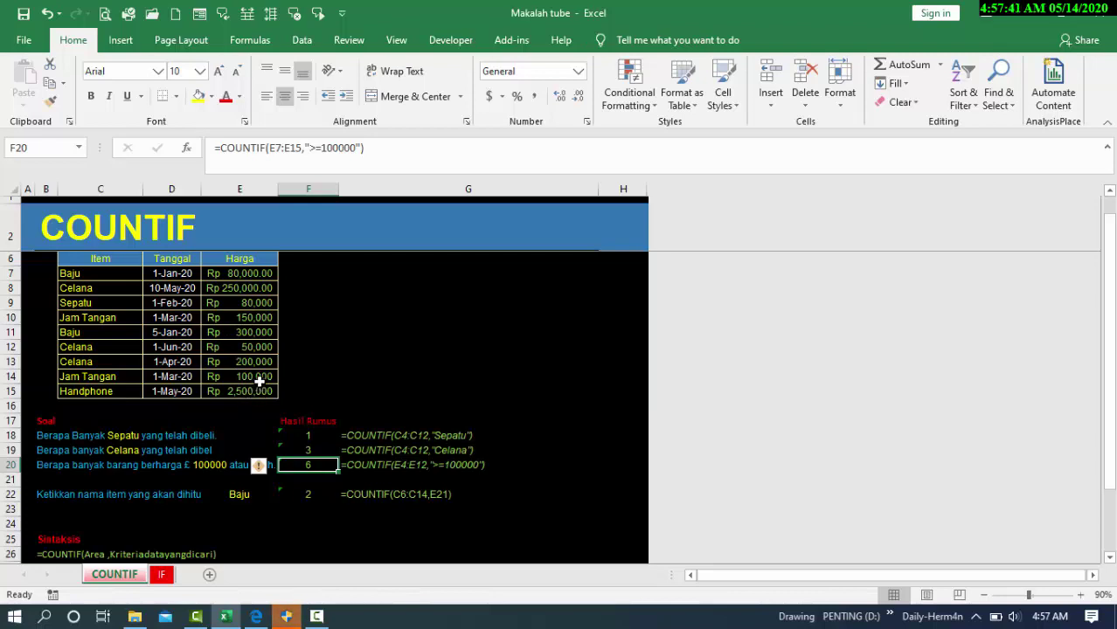
{"action": "left_click", "coordinate": [265, 275]}
{"action": "left_click", "coordinate": [262, 287]}
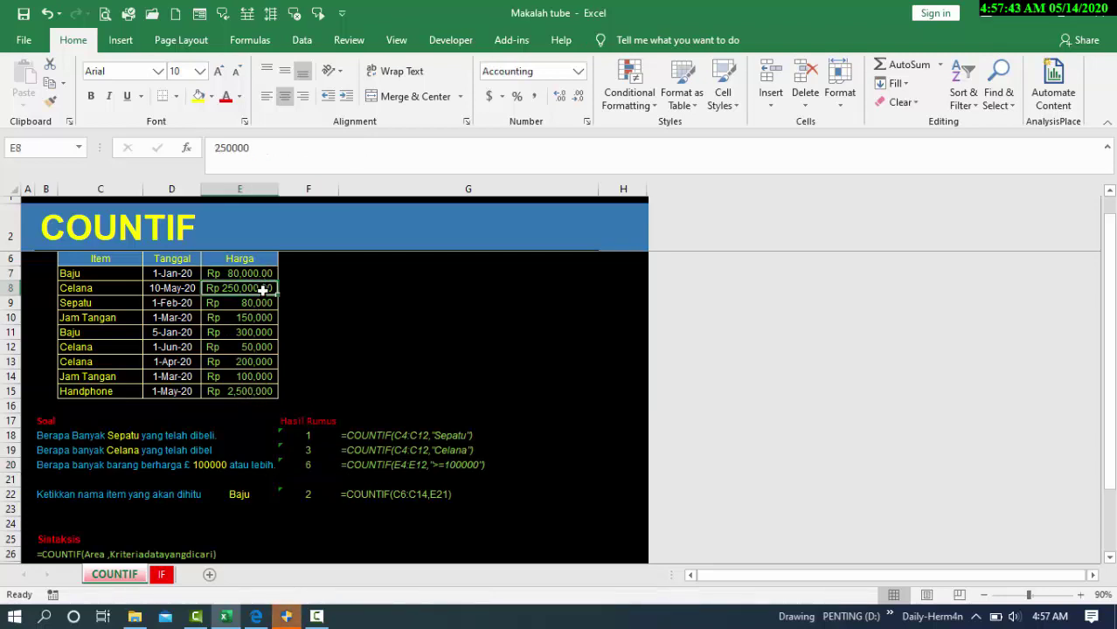
{"action": "left_click", "coordinate": [259, 318]}
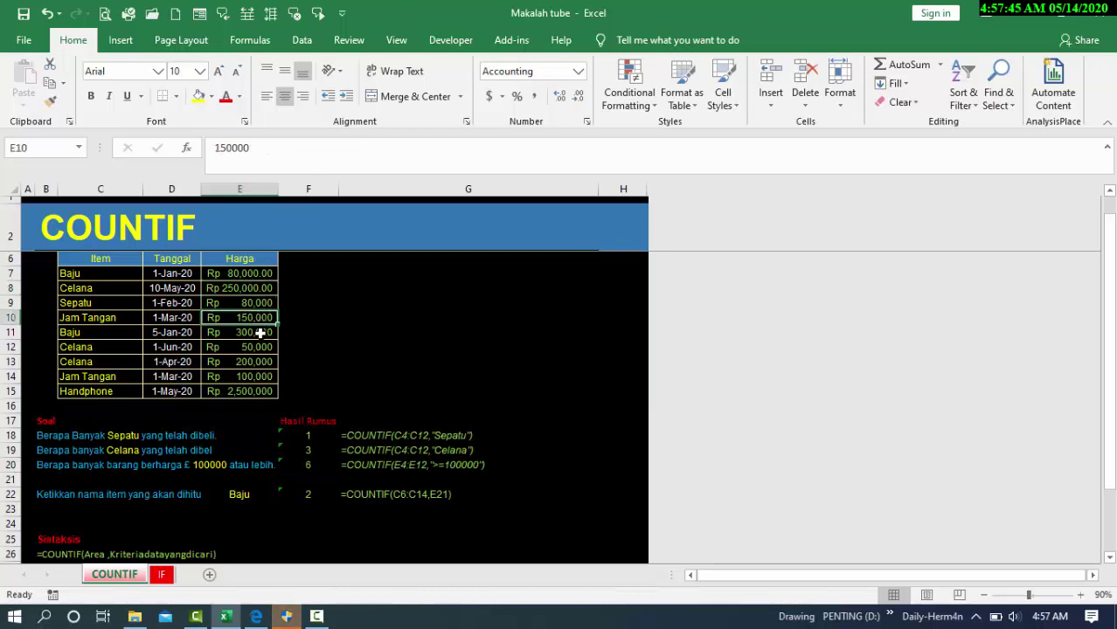
{"action": "left_click", "coordinate": [259, 332]}
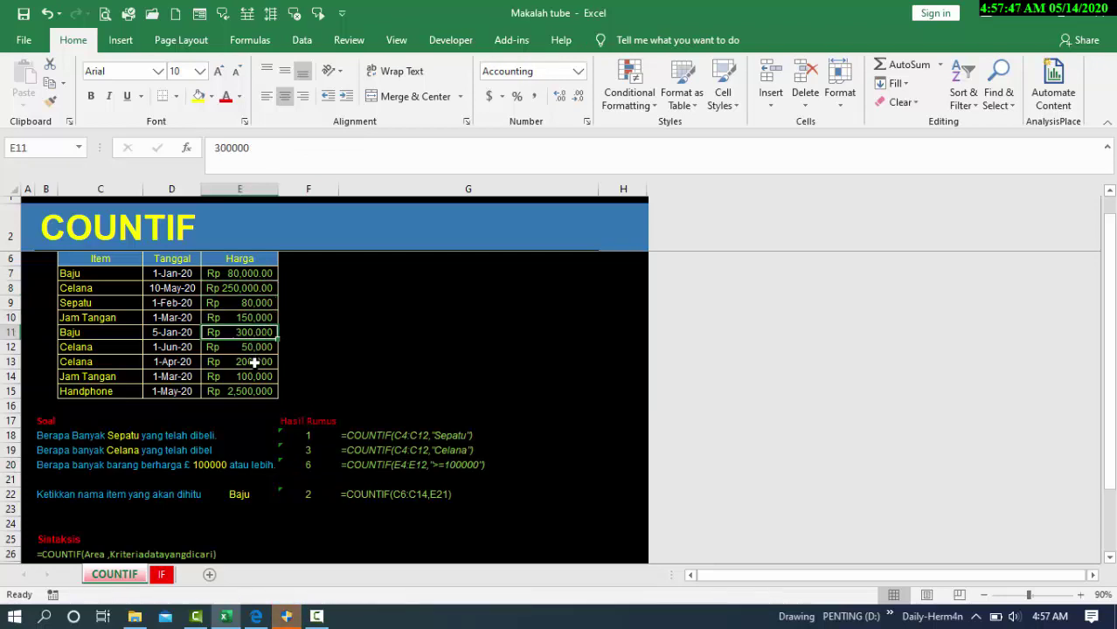
{"action": "left_click", "coordinate": [254, 361]}
{"action": "left_click", "coordinate": [262, 391]}
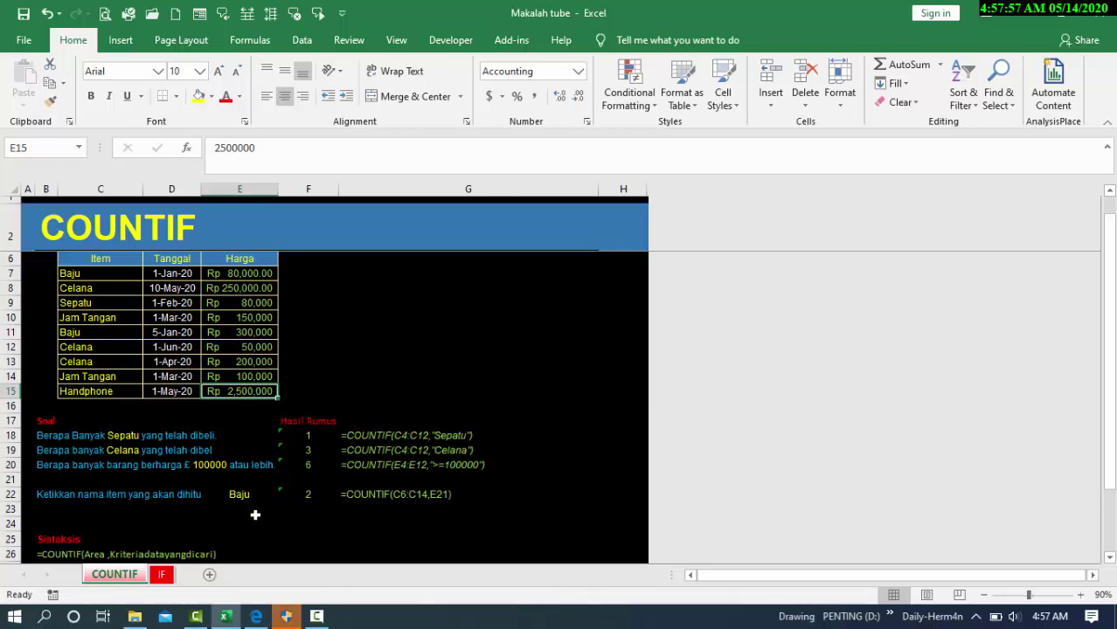
Examine the item-name prompt in B22 and its entry cell E22
{"action": "left_click", "coordinate": [170, 494]}
{"action": "left_click", "coordinate": [85, 494]}
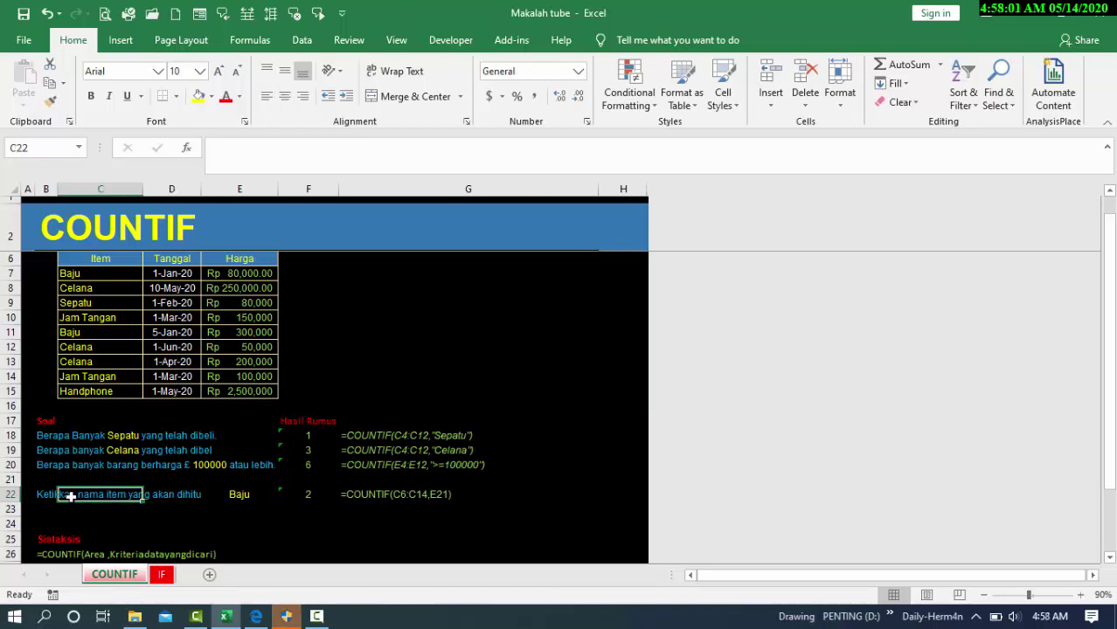
{"action": "left_click", "coordinate": [52, 496]}
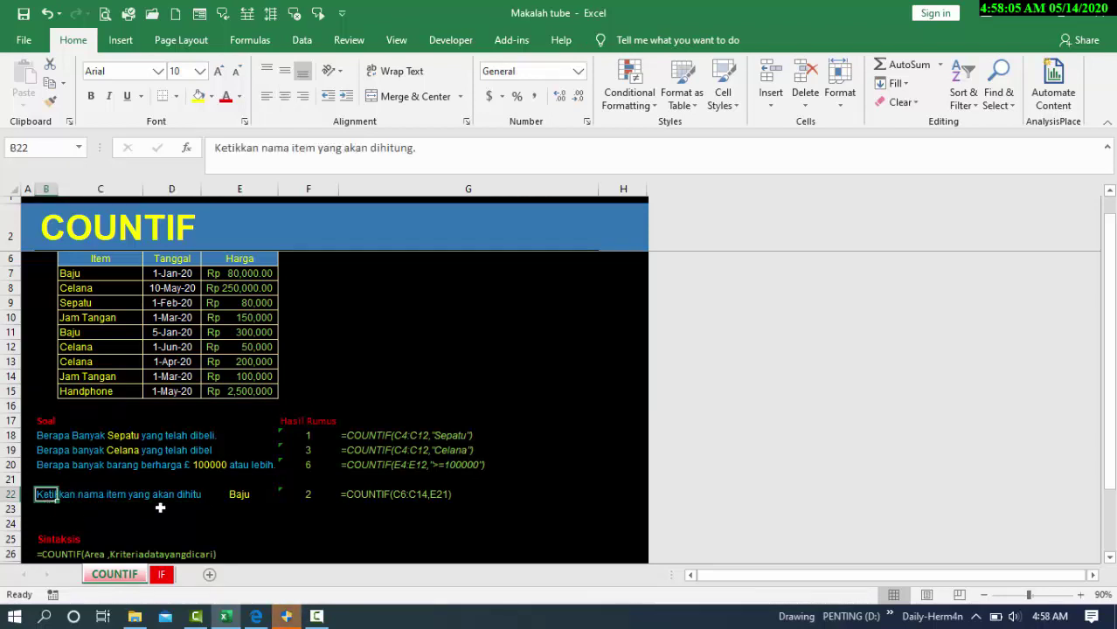
{"action": "left_click", "coordinate": [237, 495]}
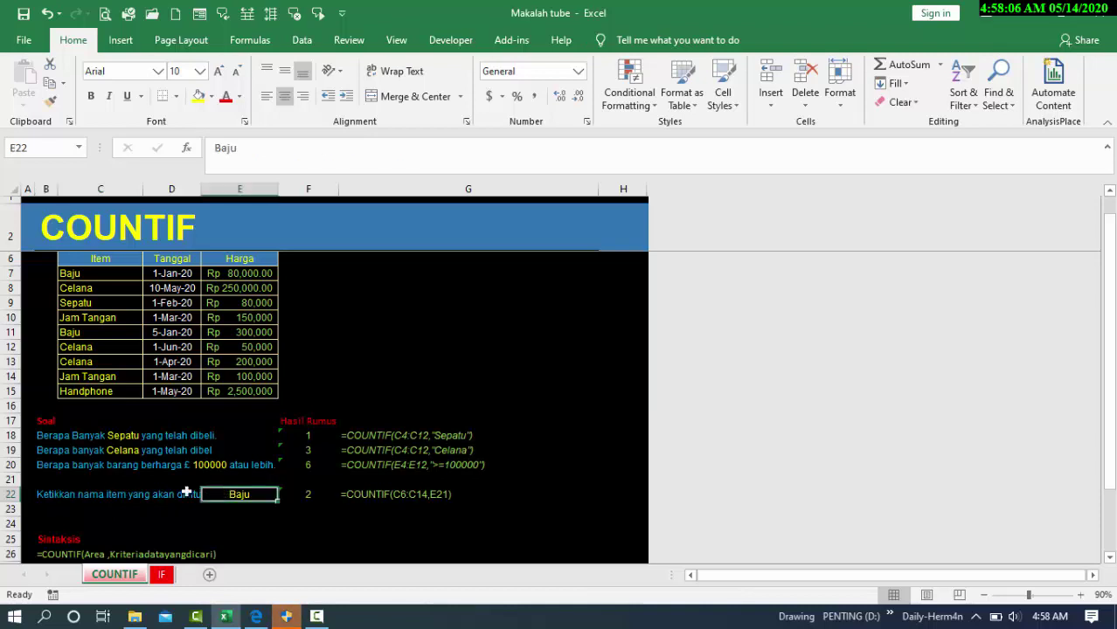
{"action": "left_click", "coordinate": [56, 496]}
{"action": "left_click", "coordinate": [240, 495]}
Review the typed text criterion "Sepatu" in the COUNTIF formula in F18 for comparison
{"action": "left_click", "coordinate": [333, 449]}
{"action": "left_click", "coordinate": [323, 433]}
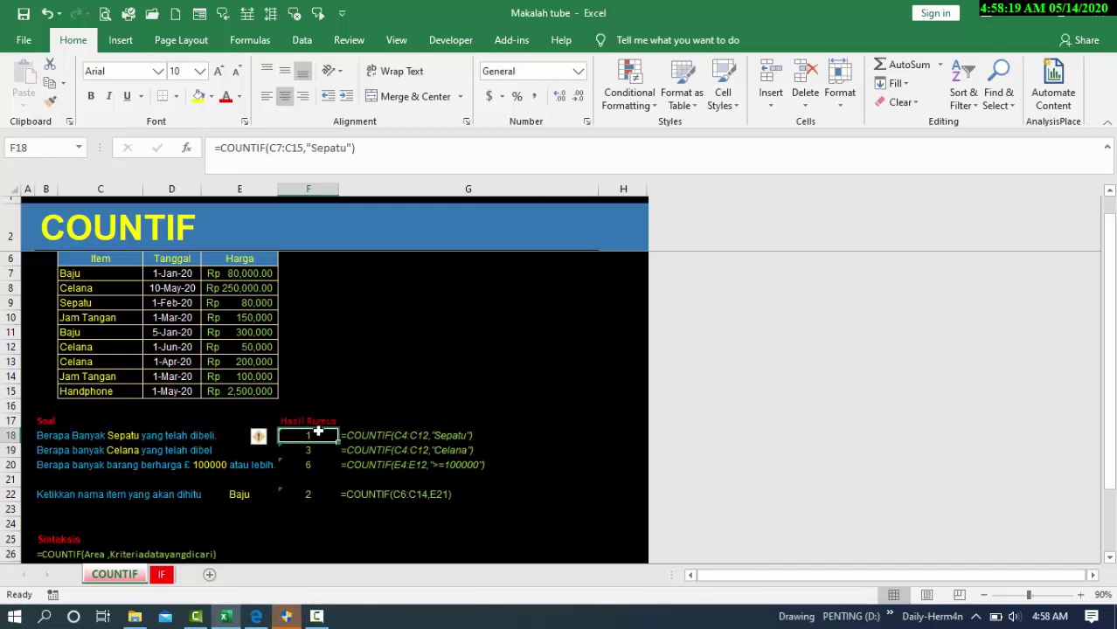
{"action": "left_click", "coordinate": [346, 150]}
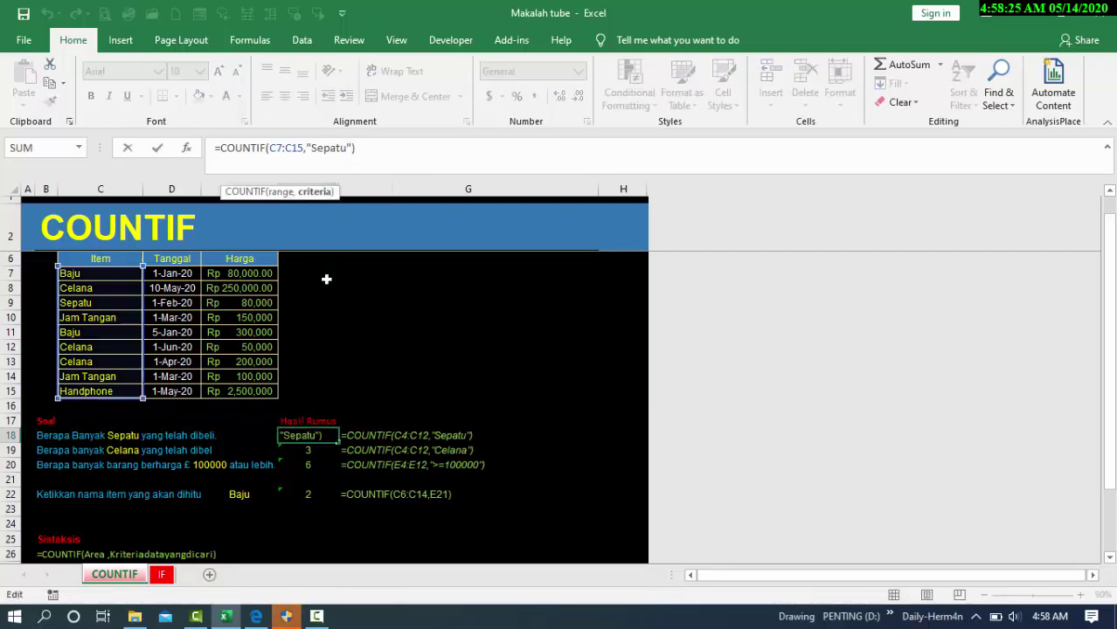
Examine the COUNTIF formula in F22, with its range C7:C15 and the cell reference E22 as criteria
{"action": "left_click", "coordinate": [300, 496]}
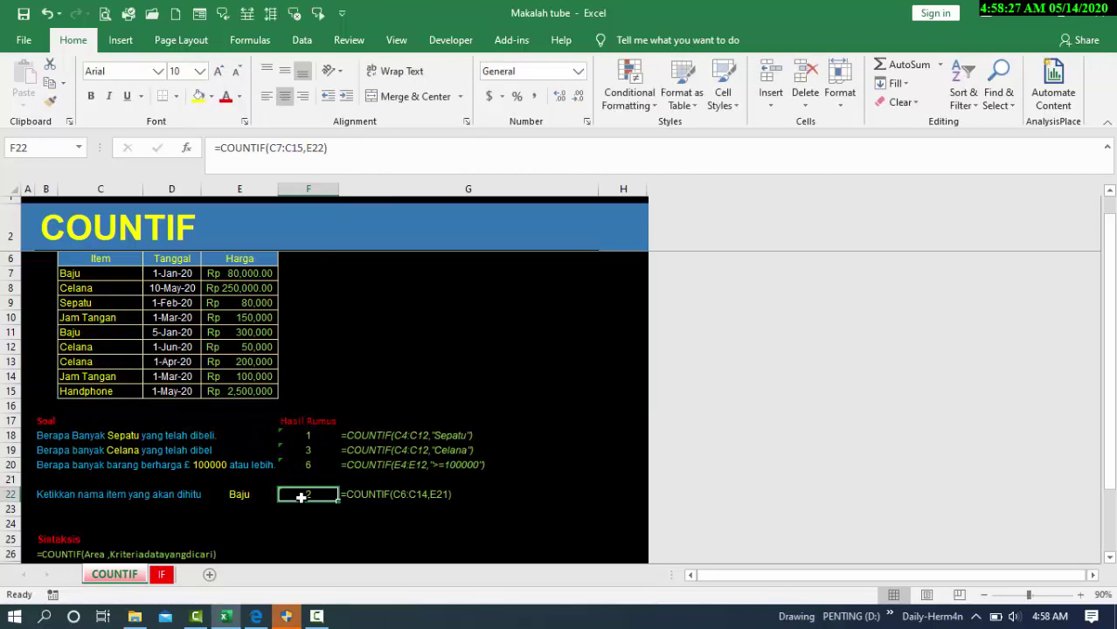
{"action": "left_click", "coordinate": [281, 150]}
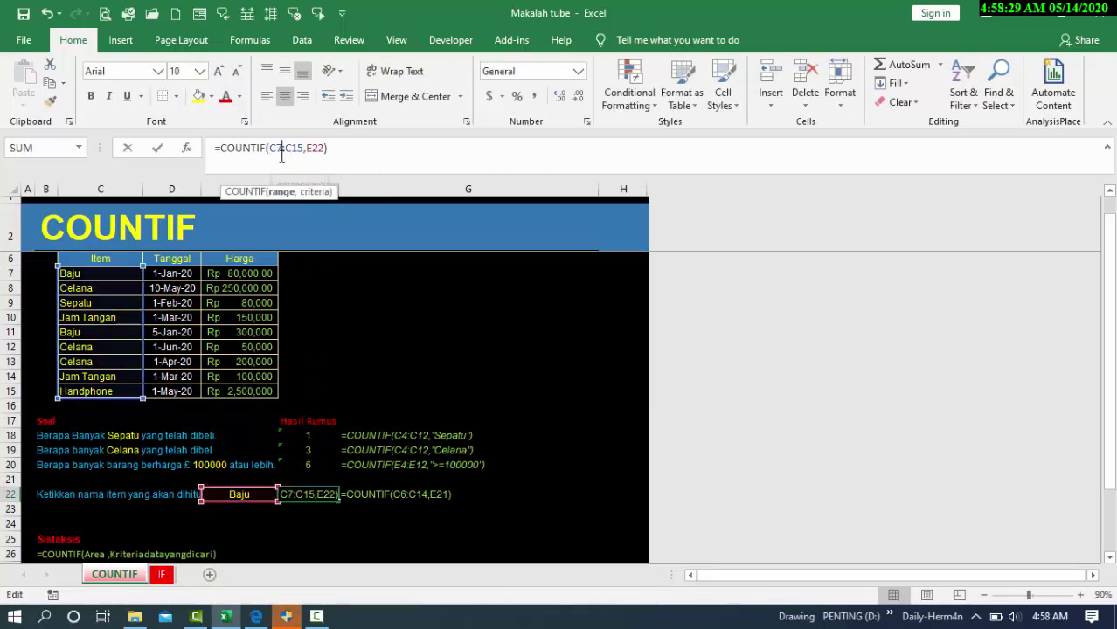
{"action": "left_click", "coordinate": [272, 191]}
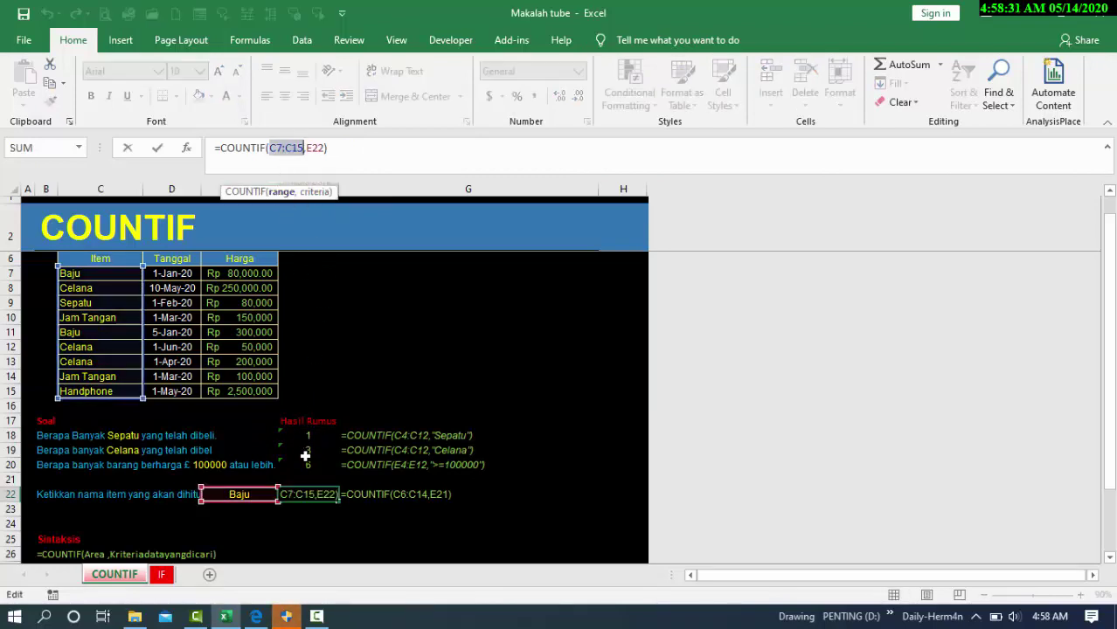
{"action": "left_click", "coordinate": [314, 192]}
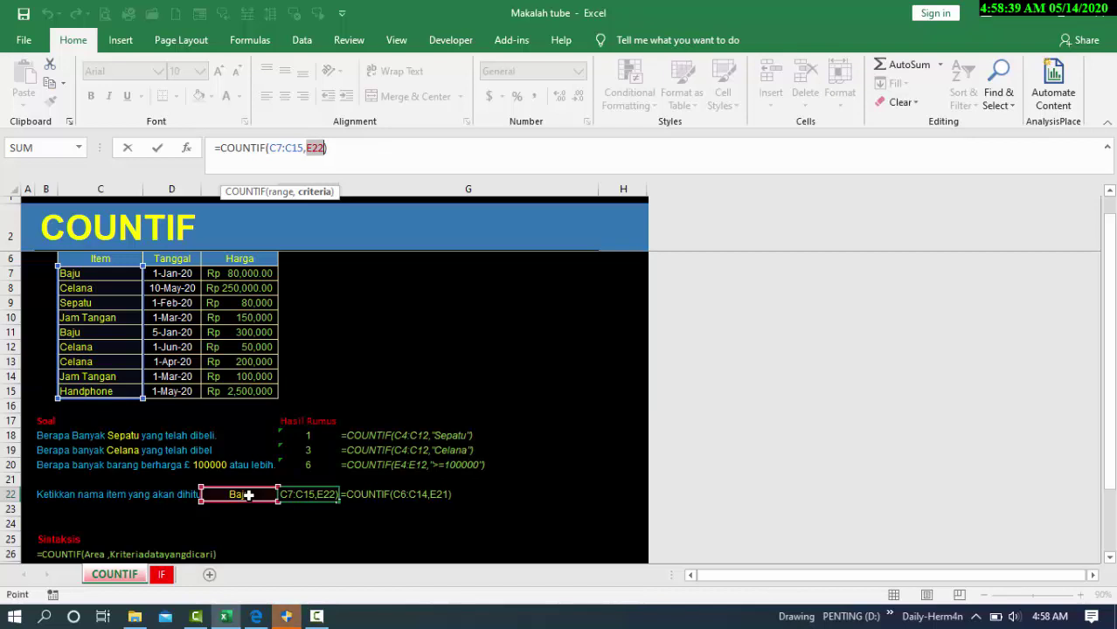
{"action": "left_click", "coordinate": [249, 494]}
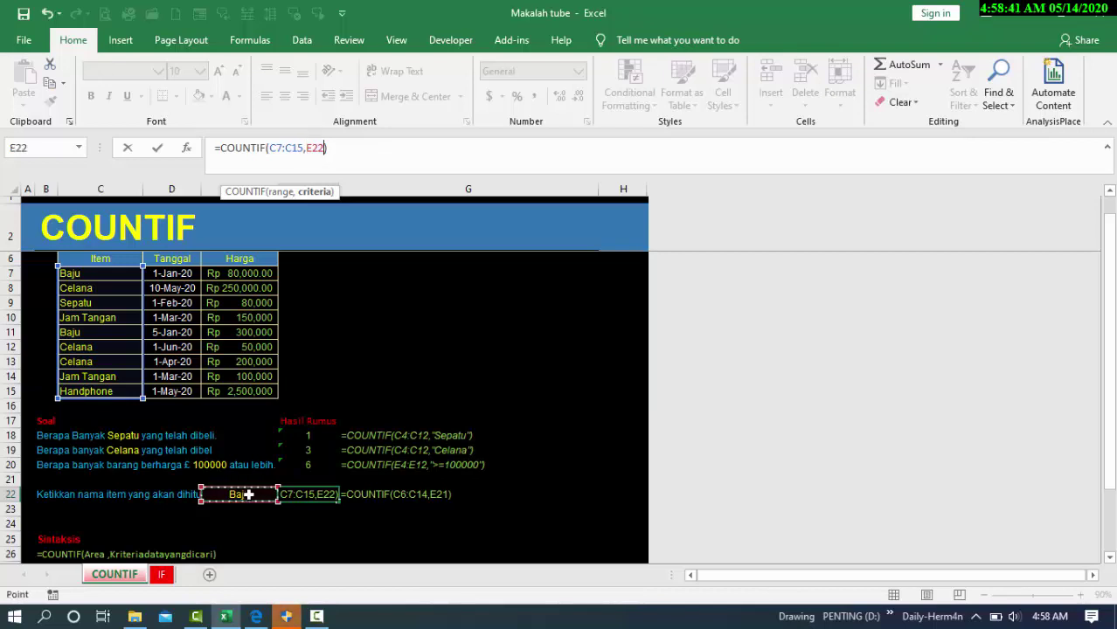
{"action": "key", "text": "Return"}
Test the COUNTIF formula in F22 by entering Sepatu and then Handphone as the item name in E22
{"action": "left_click", "coordinate": [238, 494]}
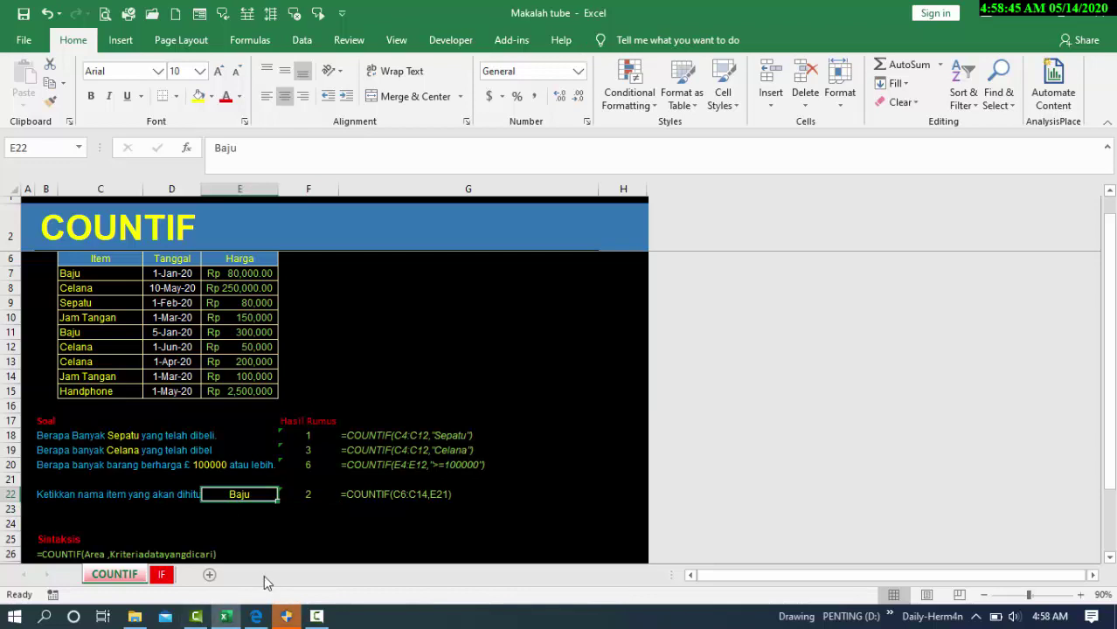
{"action": "type", "text": "Sepatu"}
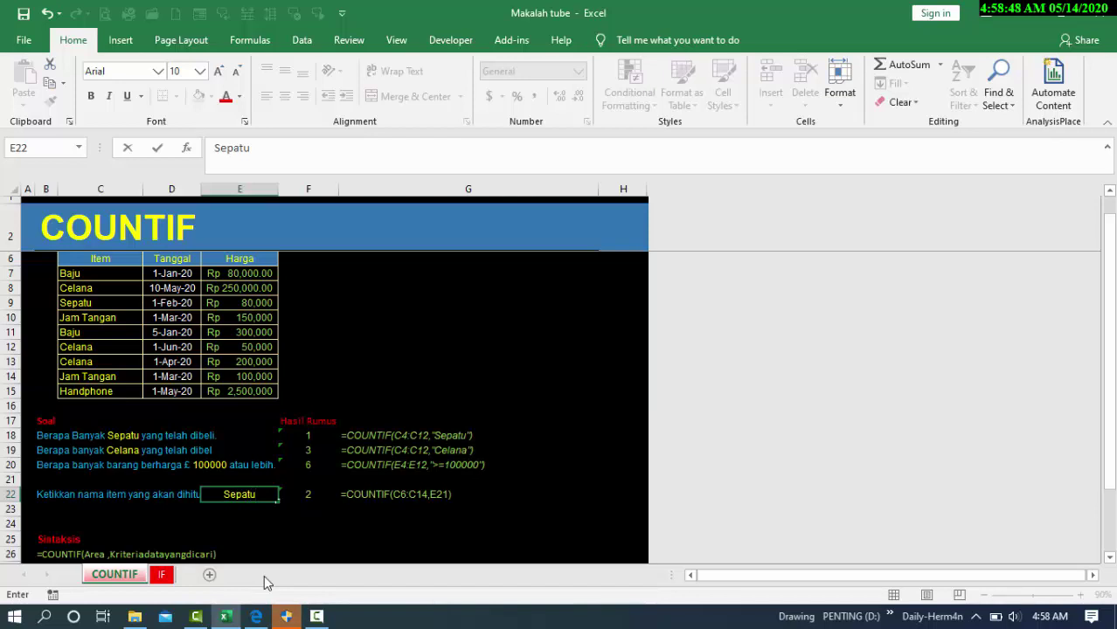
{"action": "key", "text": "Return"}
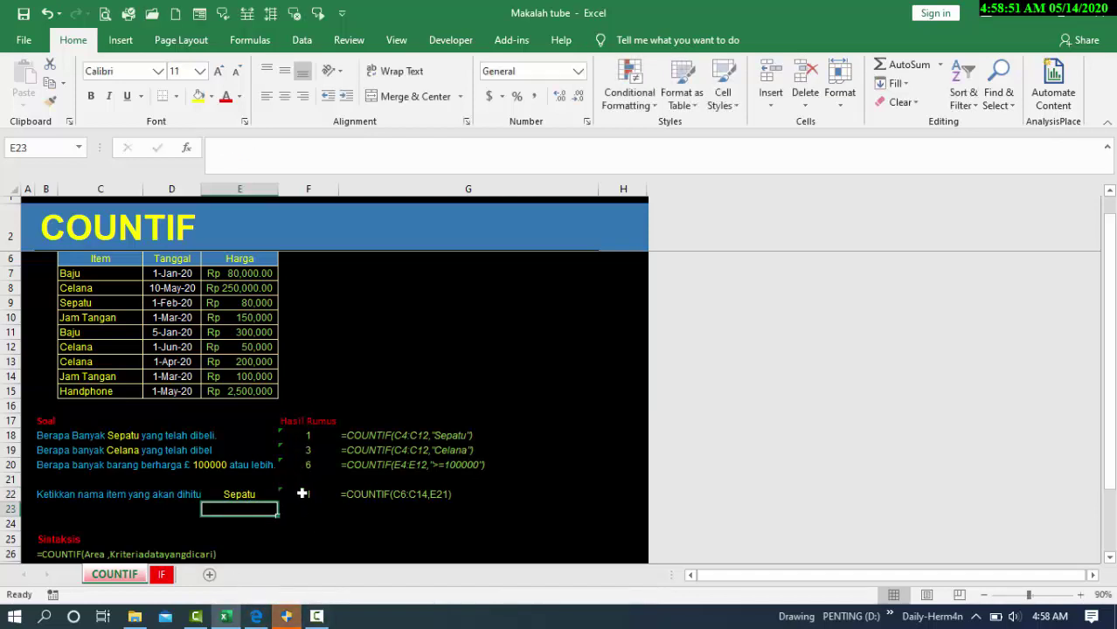
{"action": "left_click", "coordinate": [242, 495]}
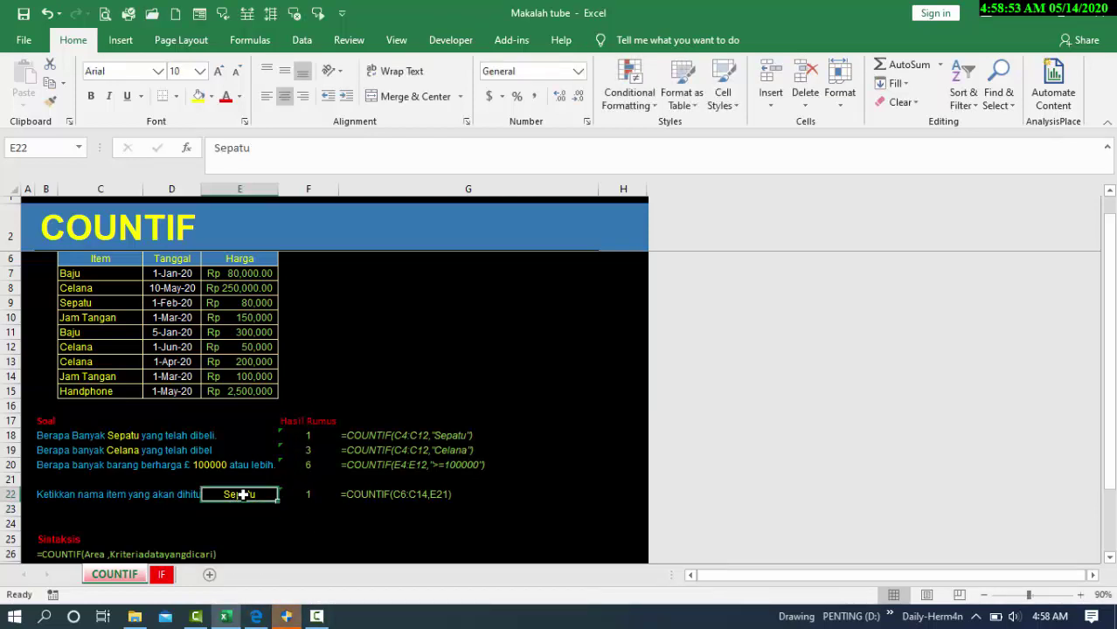
{"action": "type", "text": "Handphone"}
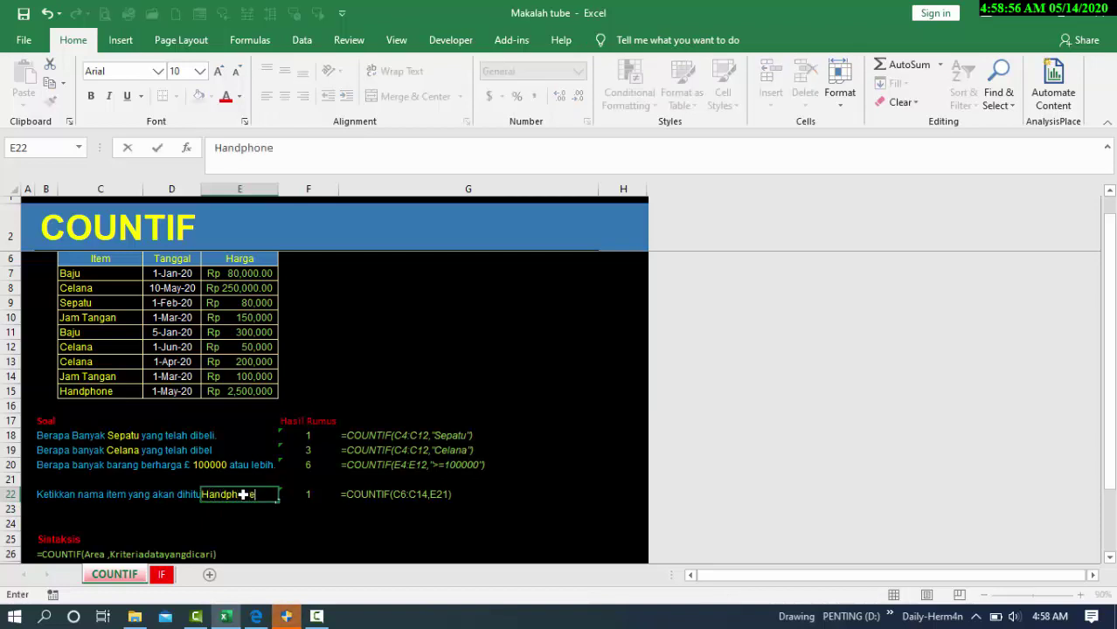
{"action": "key", "text": "Return"}
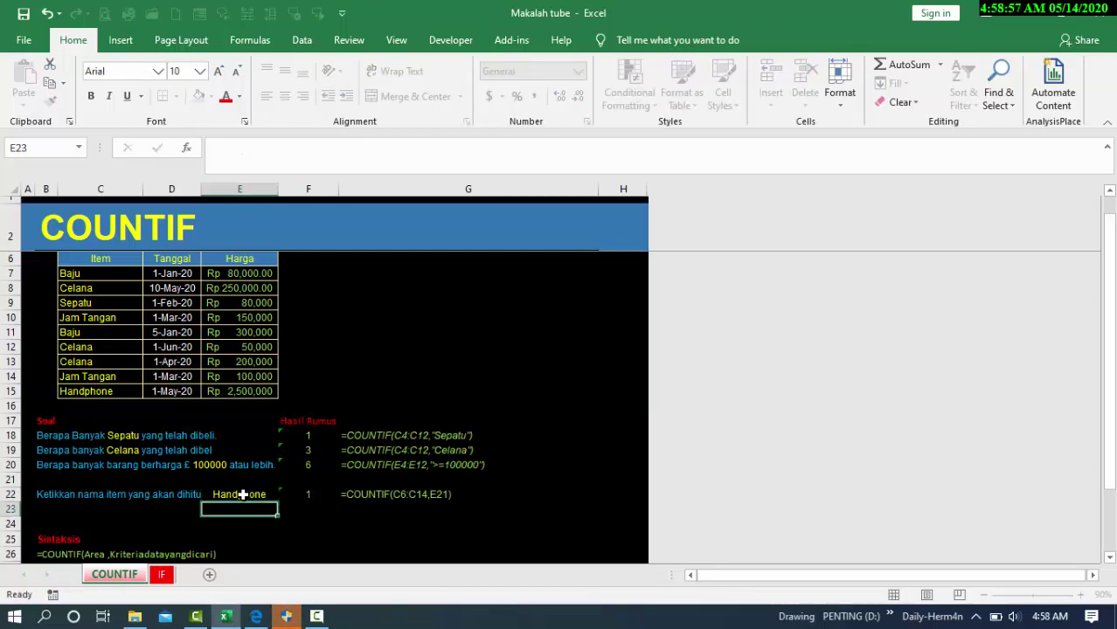
Restrict cell E22 with data validation to a list sourced from the item names in $C$7:$C$15
{"action": "left_click", "coordinate": [238, 495]}
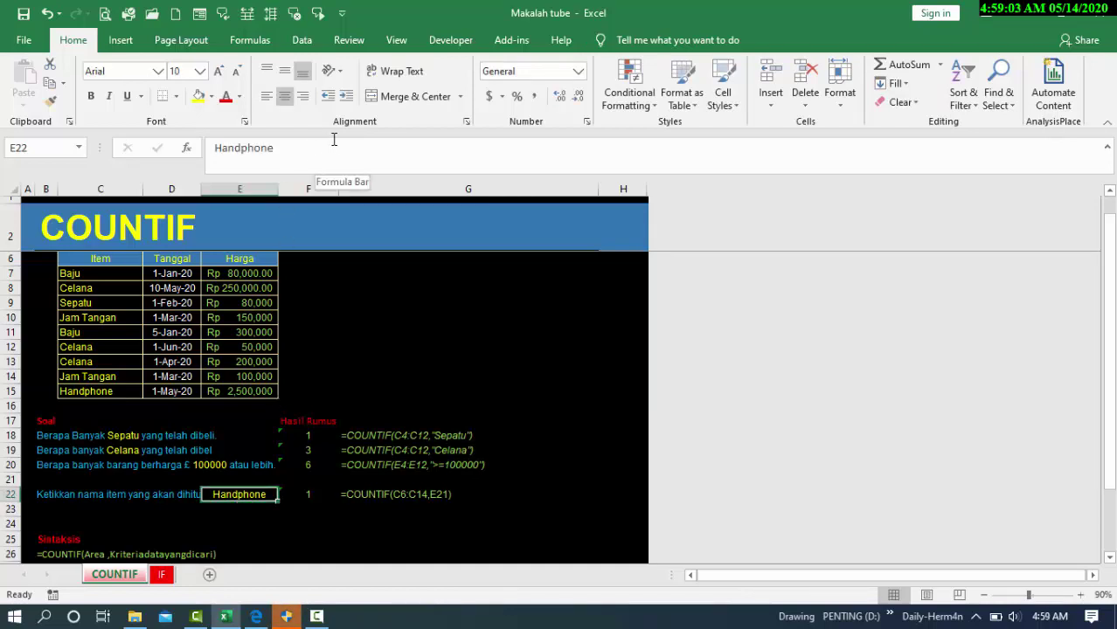
{"action": "left_click", "coordinate": [304, 42]}
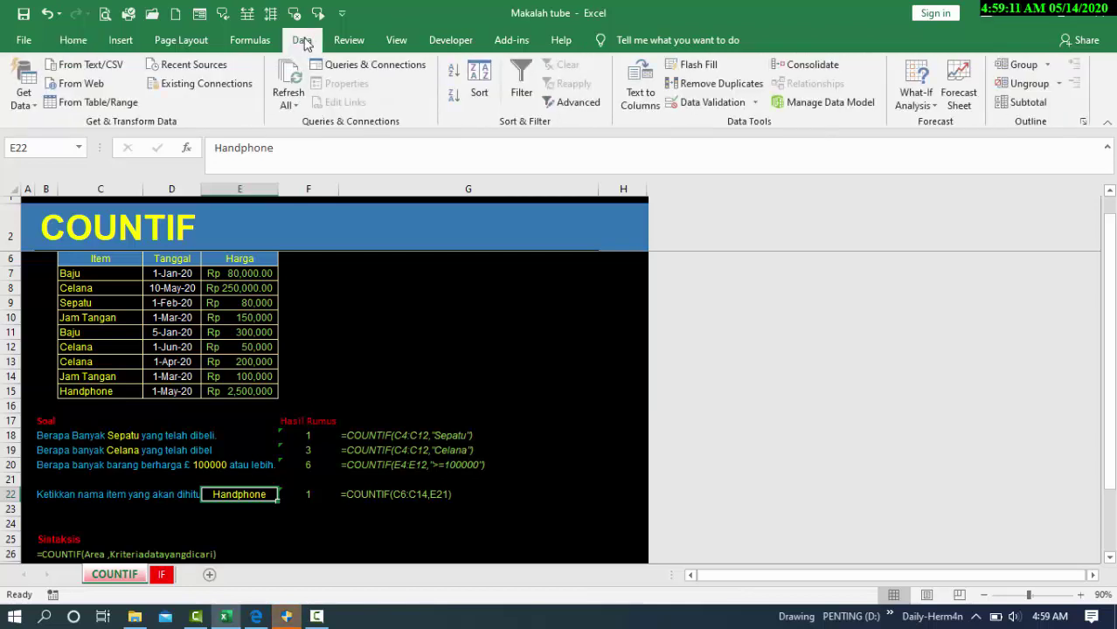
{"action": "left_click", "coordinate": [755, 104]}
{"action": "left_click", "coordinate": [744, 127]}
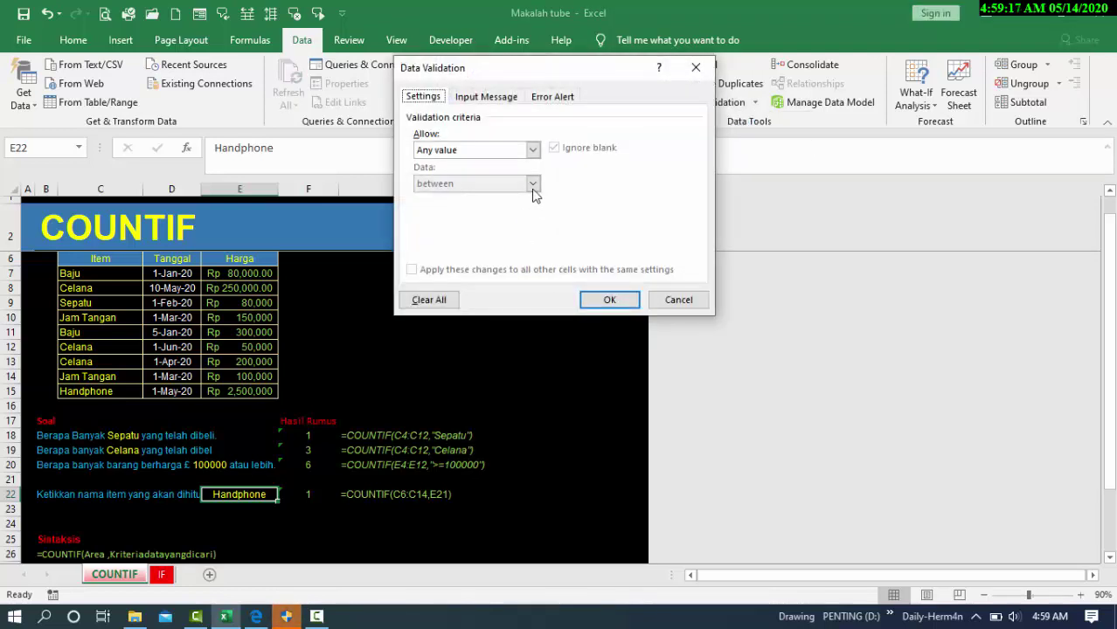
{"action": "left_click", "coordinate": [532, 150]}
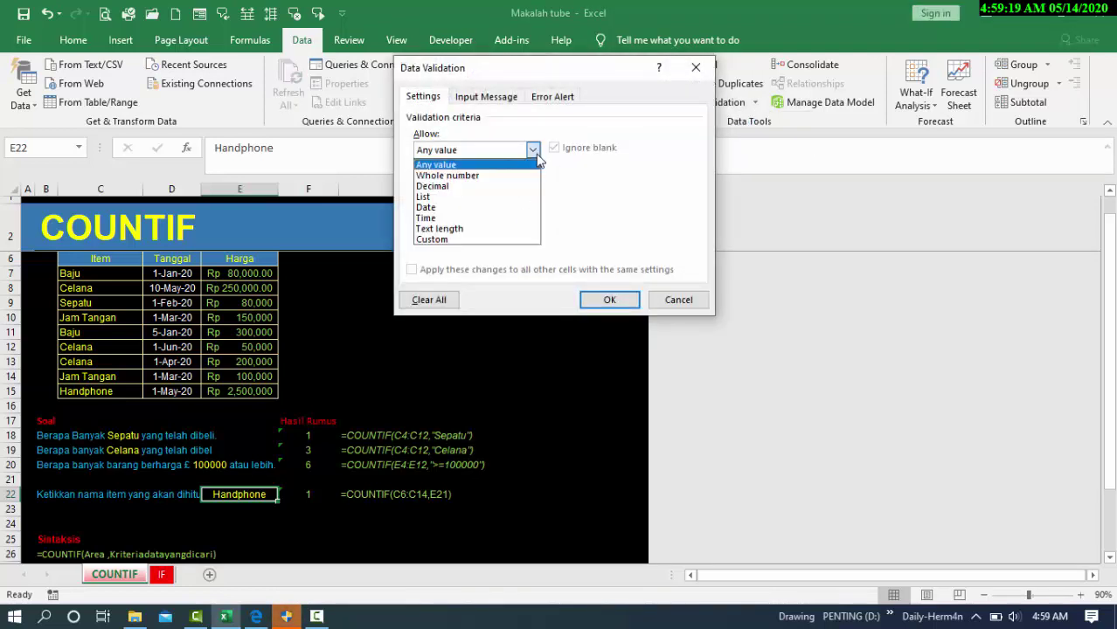
{"action": "left_click", "coordinate": [444, 199]}
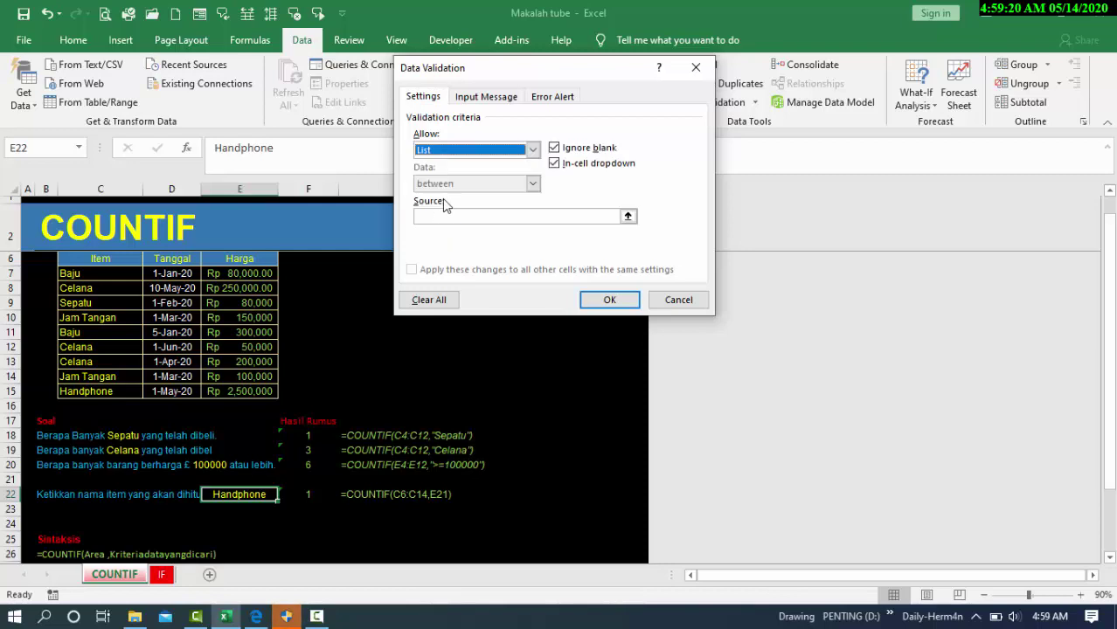
{"action": "left_click", "coordinate": [627, 217]}
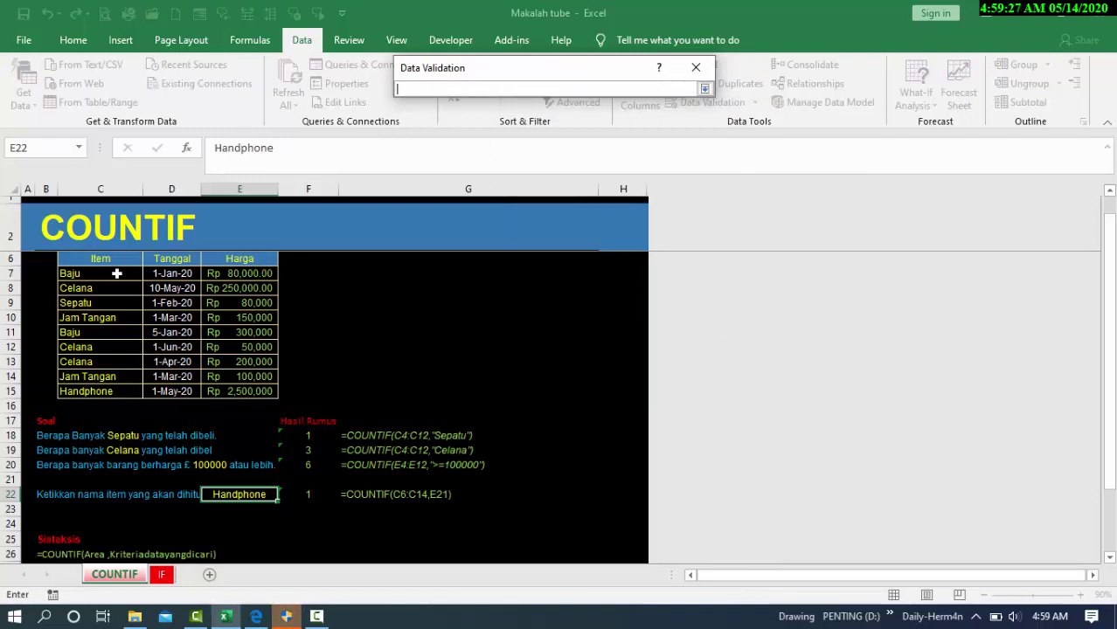
{"action": "left_click_drag", "start_coordinate": [116, 274], "coordinate": [107, 390]}
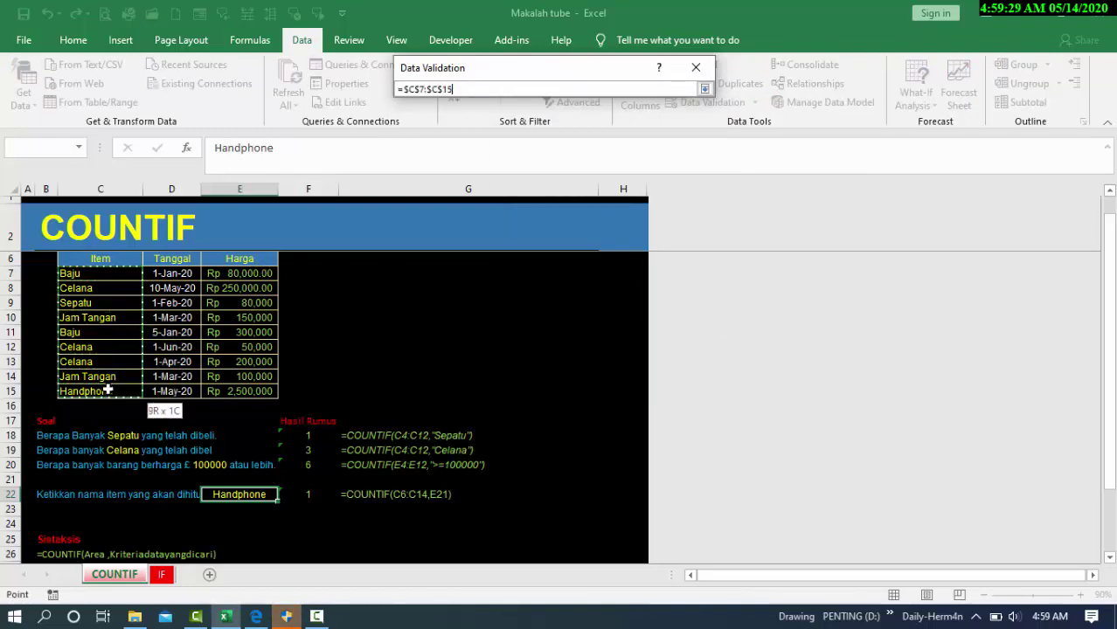
{"action": "left_click", "coordinate": [705, 89]}
{"action": "left_click", "coordinate": [606, 300]}
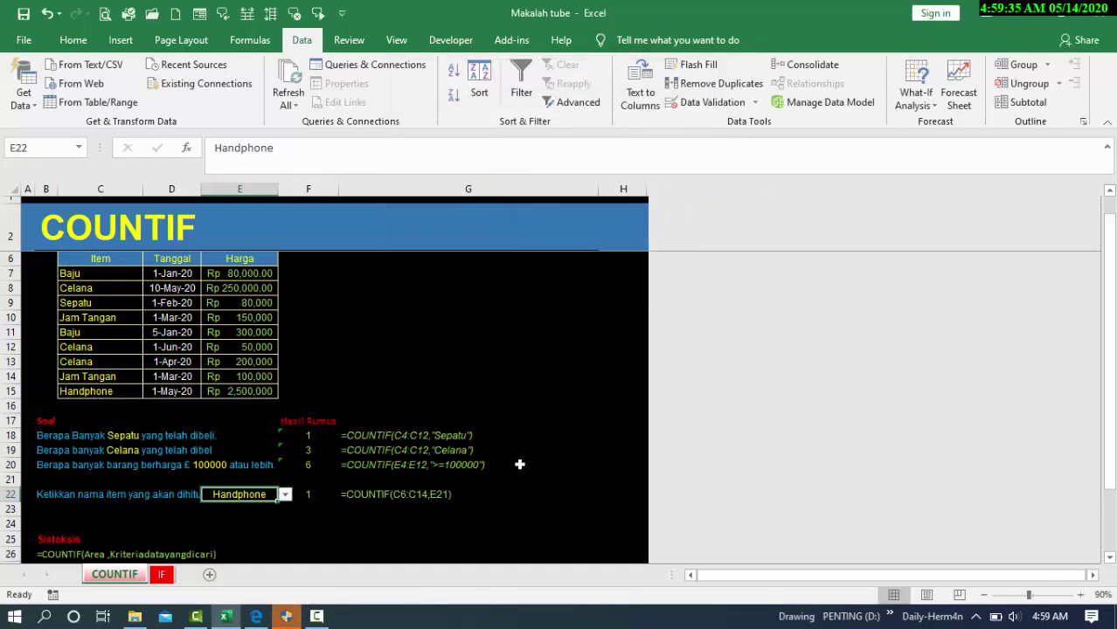
Open the dropdown list in E22 and compare its entries with the Item column of the table
{"action": "left_click", "coordinate": [493, 476]}
{"action": "left_click", "coordinate": [257, 494]}
{"action": "scroll", "coordinate": [289, 505], "scroll_direction": "down", "scroll_amount": 2}
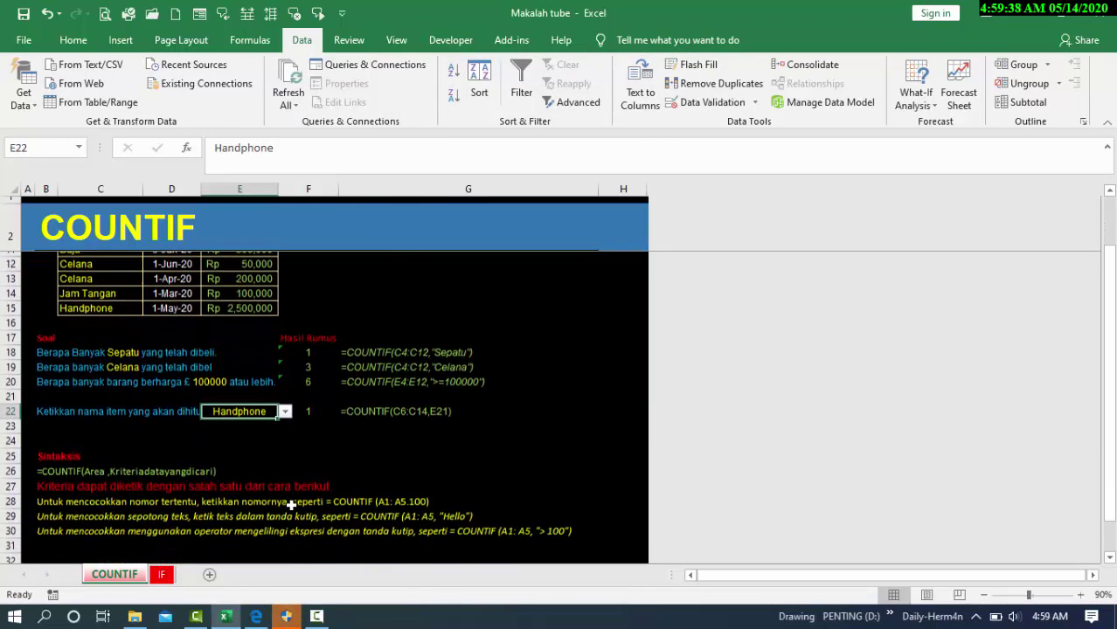
{"action": "left_click", "coordinate": [285, 407]}
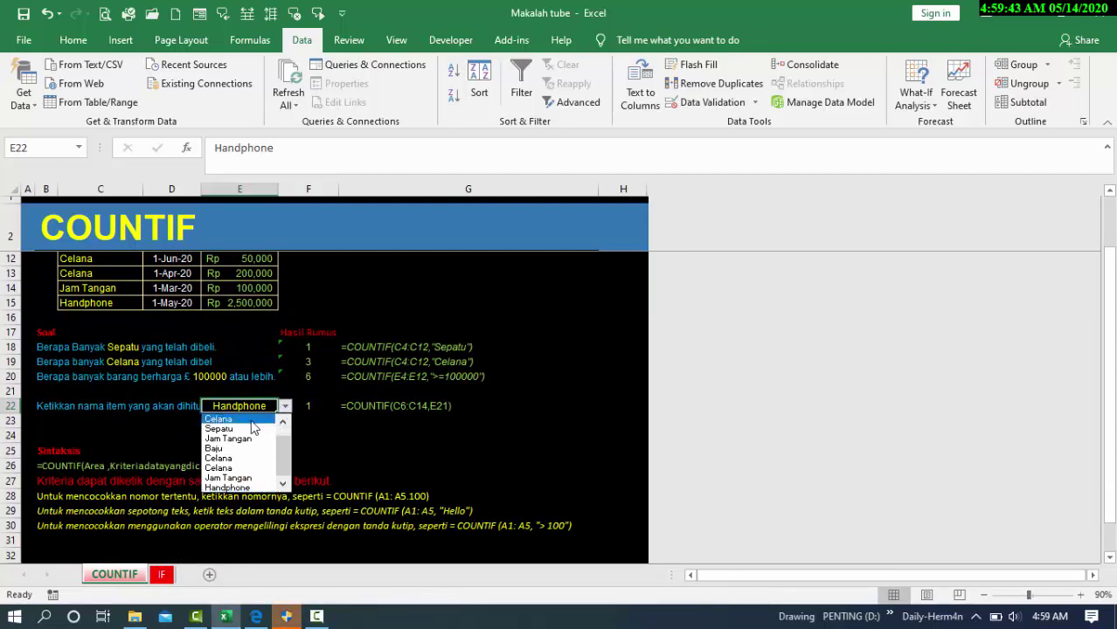
{"action": "scroll", "coordinate": [123, 337], "scroll_direction": "up", "scroll_amount": 1}
{"action": "scroll", "coordinate": [123, 344], "scroll_direction": "up", "scroll_amount": 2}
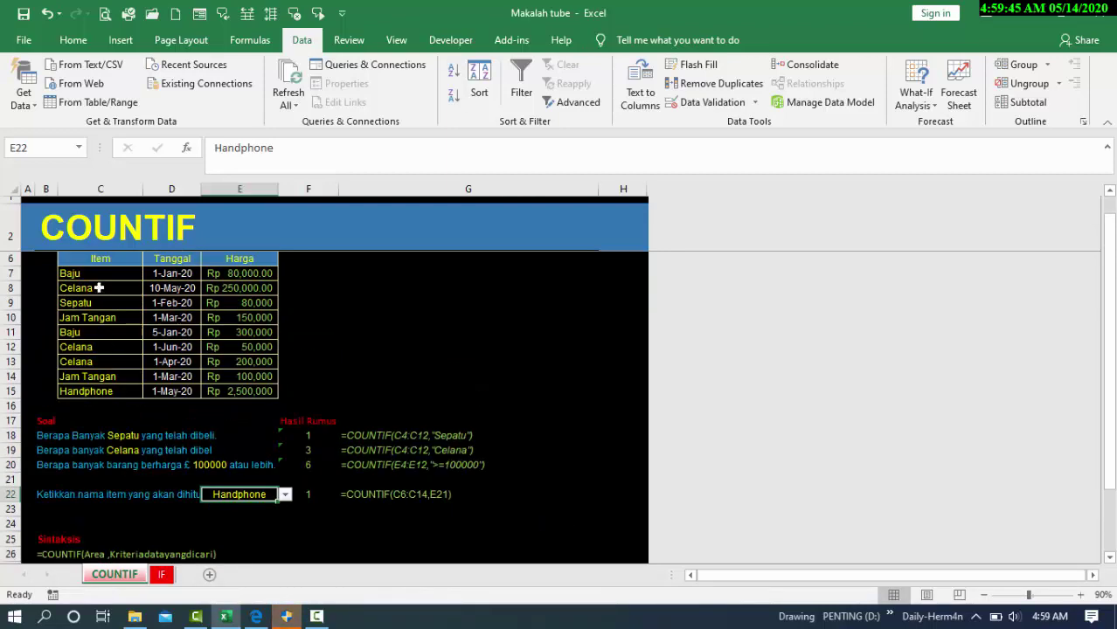
Test the E22 dropdown with the COUNTIF in F22 by choosing Sepatu, Jam Tangan, Baju, Celana and finally Handphone
{"action": "left_click", "coordinate": [284, 495]}
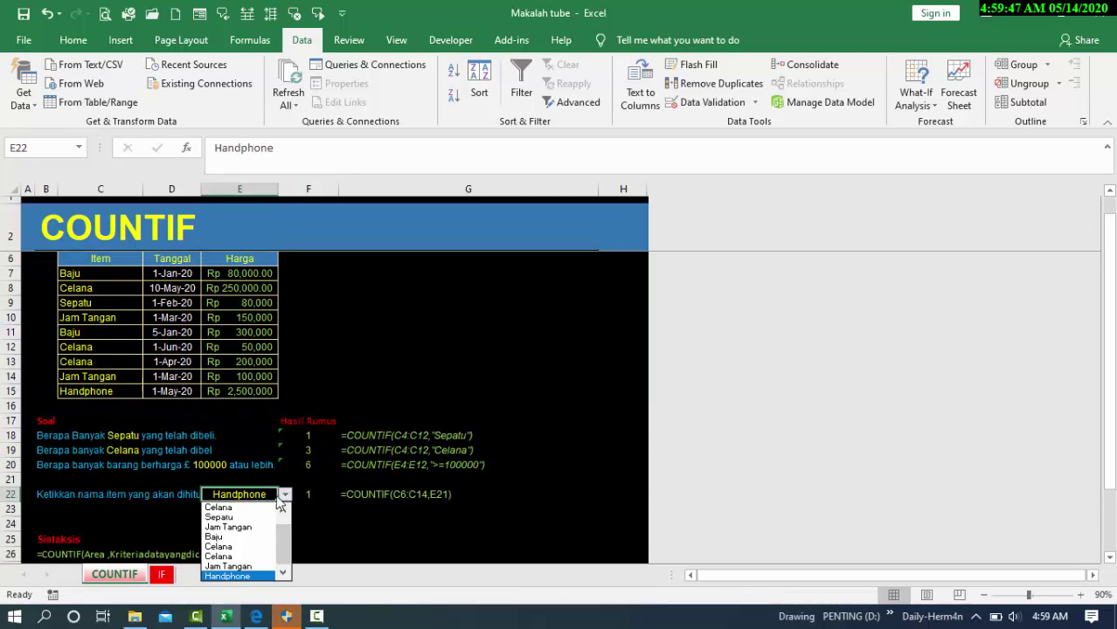
{"action": "left_click", "coordinate": [244, 515]}
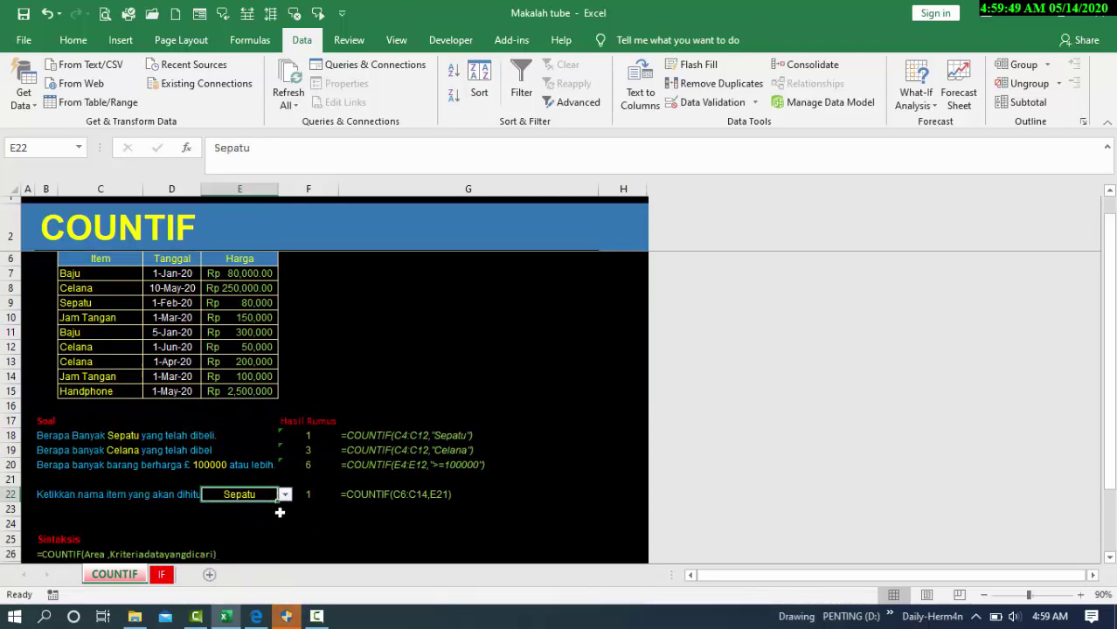
{"action": "left_click", "coordinate": [284, 497]}
{"action": "left_click", "coordinate": [267, 524]}
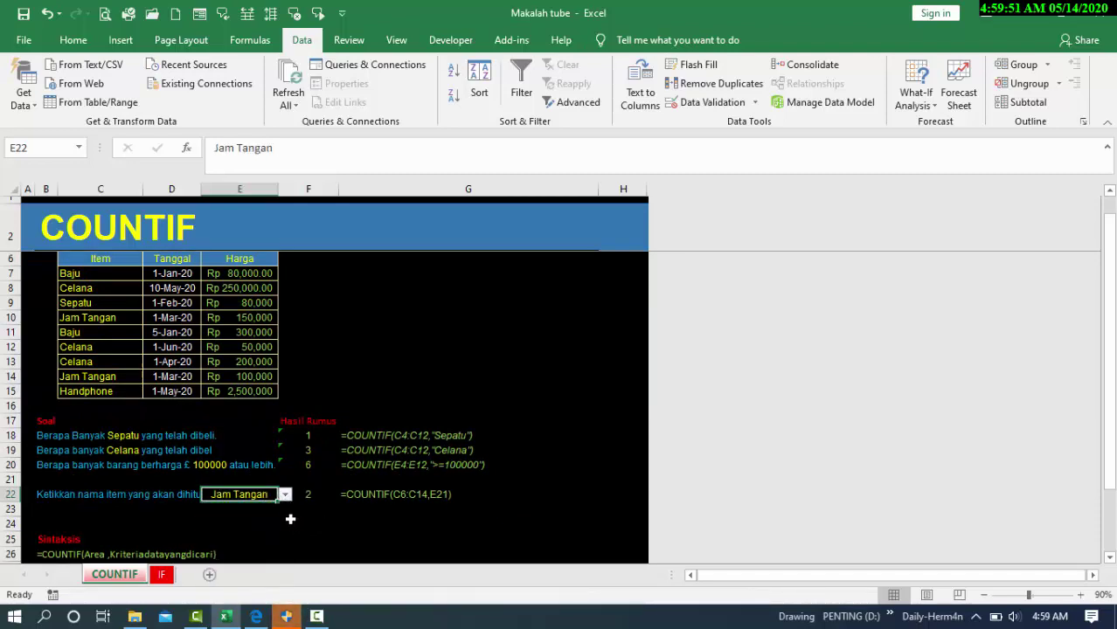
{"action": "left_click", "coordinate": [284, 495]}
{"action": "left_click", "coordinate": [250, 540]}
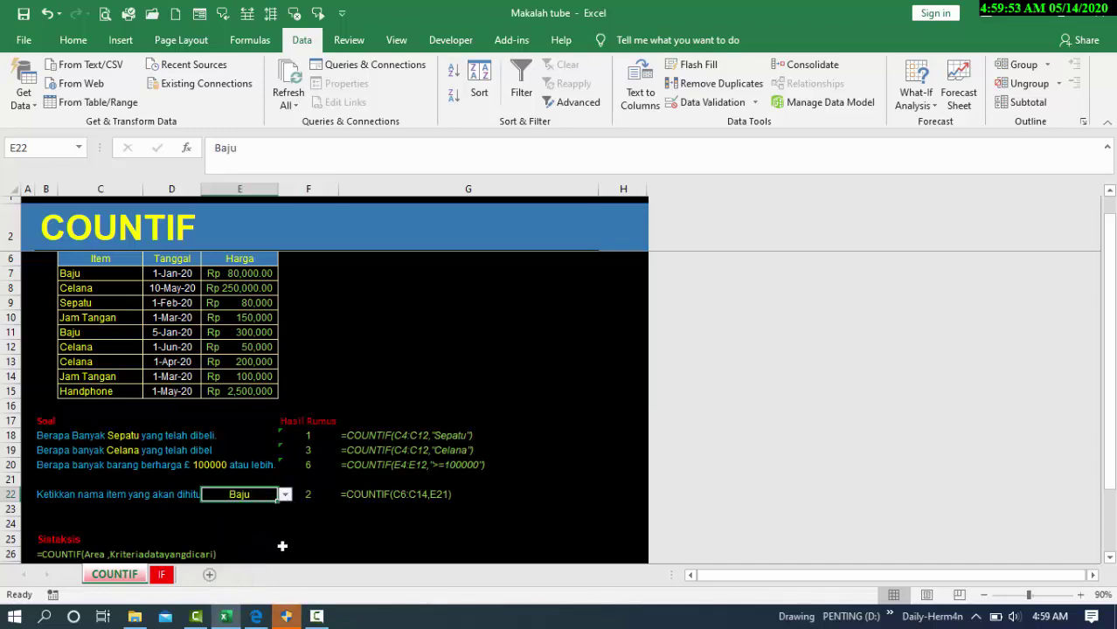
{"action": "left_click", "coordinate": [284, 495]}
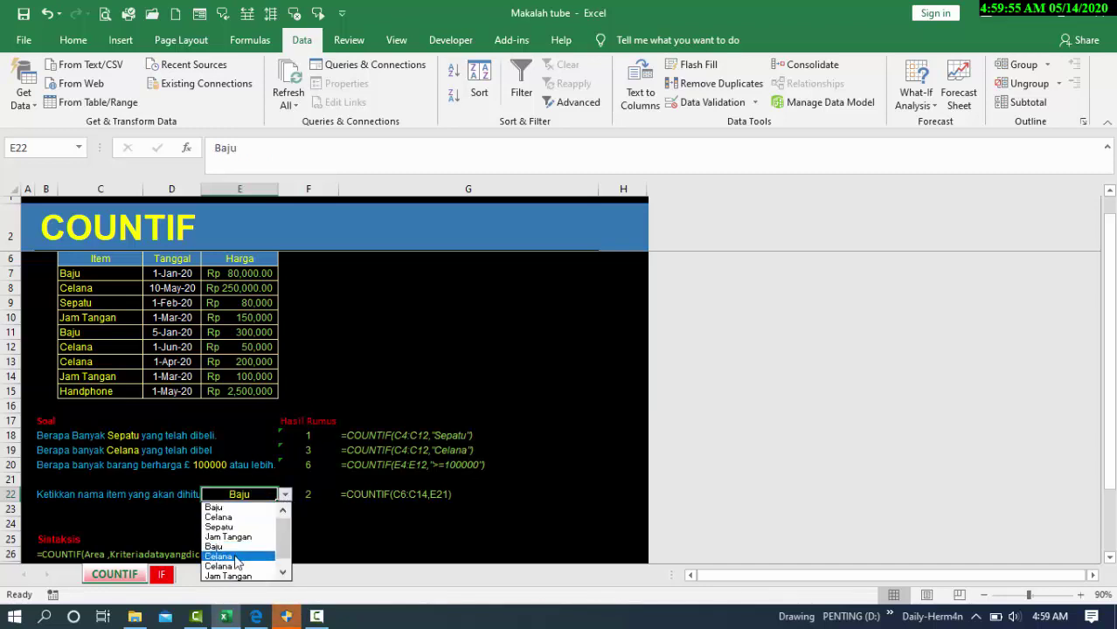
{"action": "left_click", "coordinate": [237, 557]}
{"action": "left_click", "coordinate": [286, 496]}
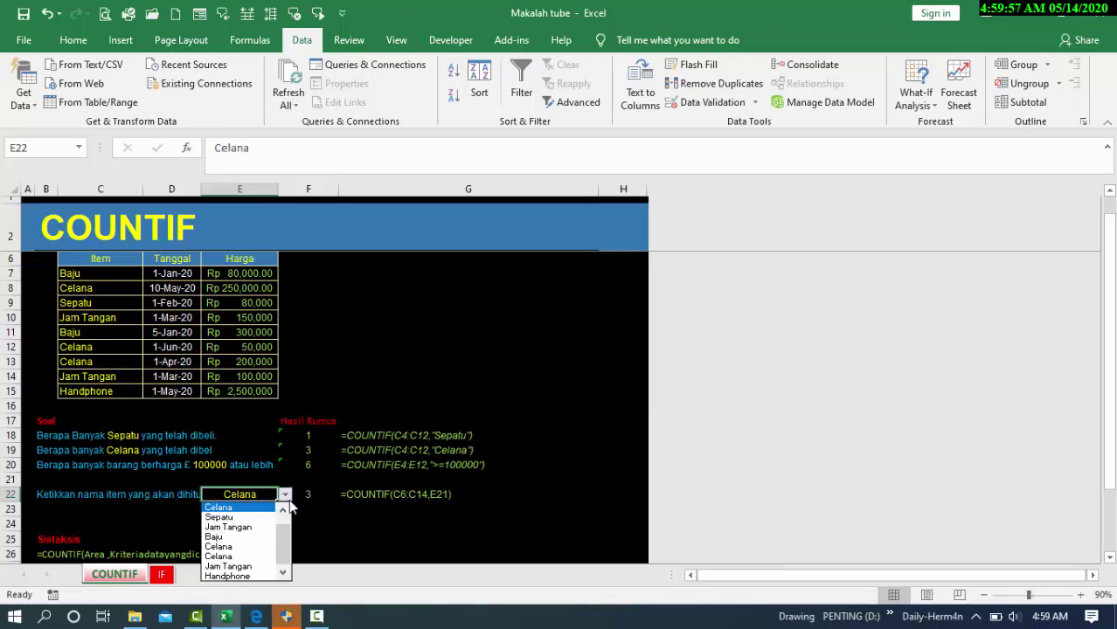
{"action": "left_click", "coordinate": [249, 573]}
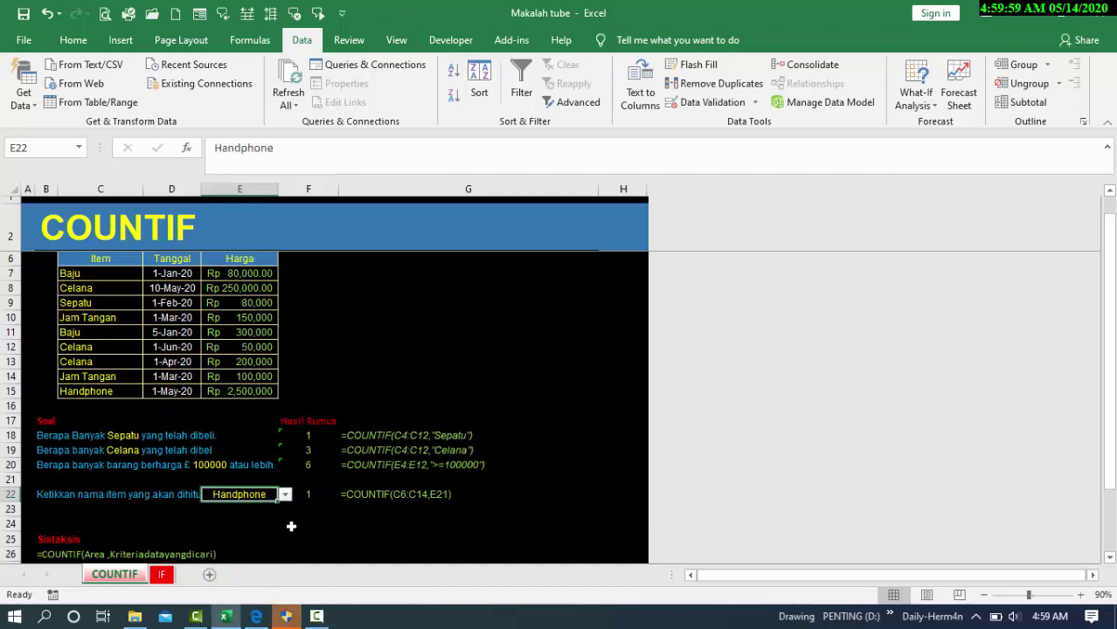
{"action": "scroll", "coordinate": [280, 524], "scroll_direction": "down", "scroll_amount": 2}
{"action": "left_click", "coordinate": [271, 456]}
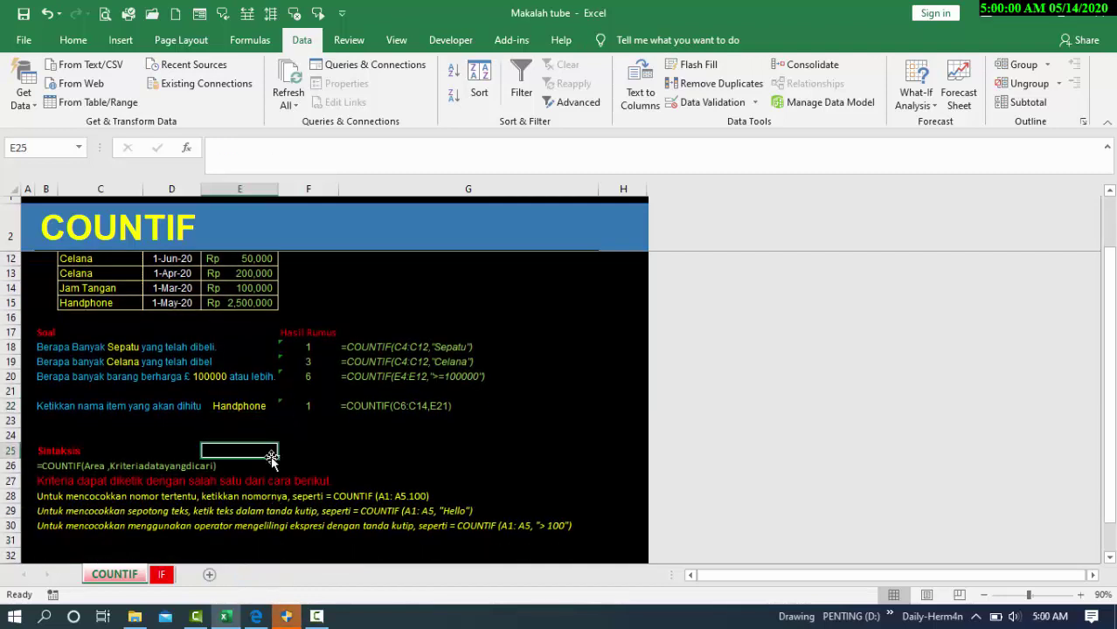
{"action": "left_click", "coordinate": [252, 406]}
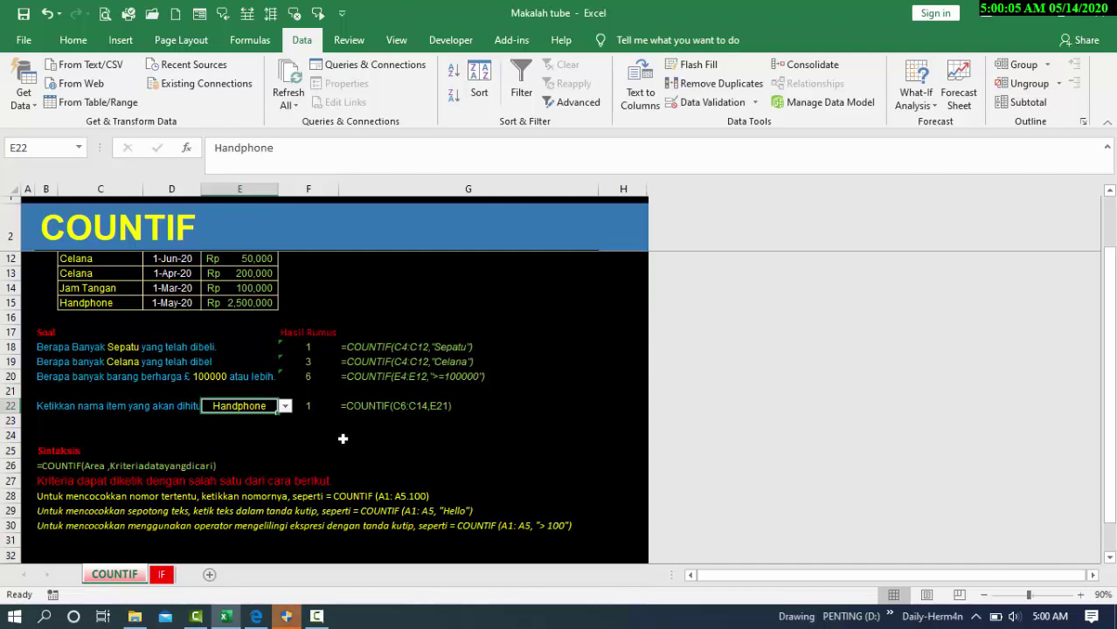
{"action": "scroll", "coordinate": [343, 439], "scroll_direction": "up", "scroll_amount": 3}
{"action": "scroll", "coordinate": [350, 464], "scroll_direction": "down", "scroll_amount": 3}
Examine the COUNTIF syntax in B26, relating its area and criteria arguments to the item table and example questions
{"action": "left_click", "coordinate": [39, 468]}
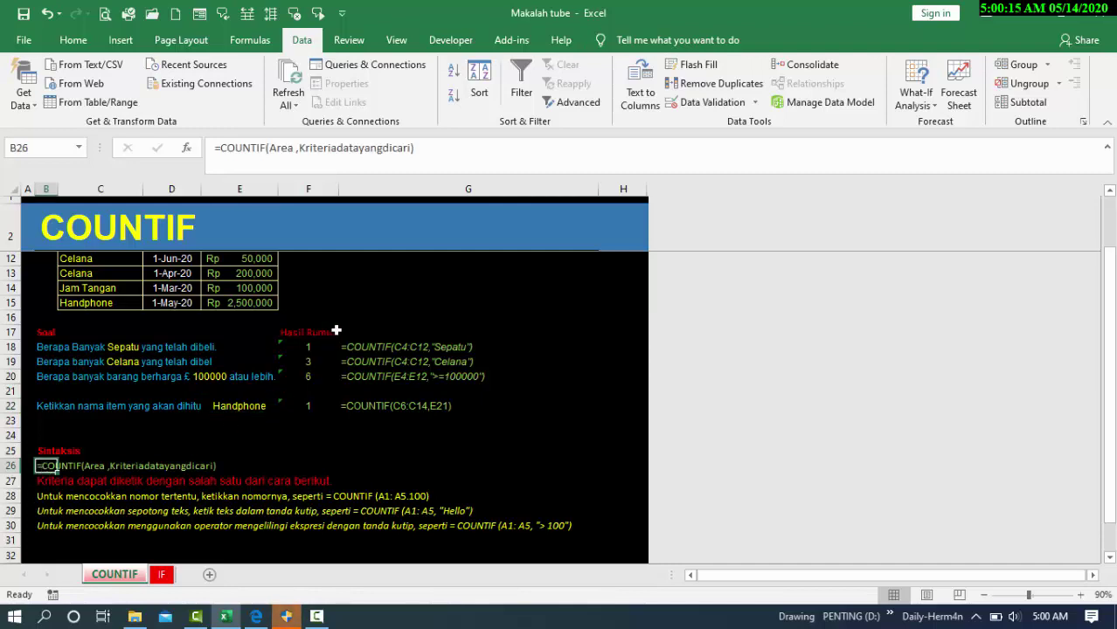
{"action": "scroll", "coordinate": [279, 372], "scroll_direction": "up", "scroll_amount": 3}
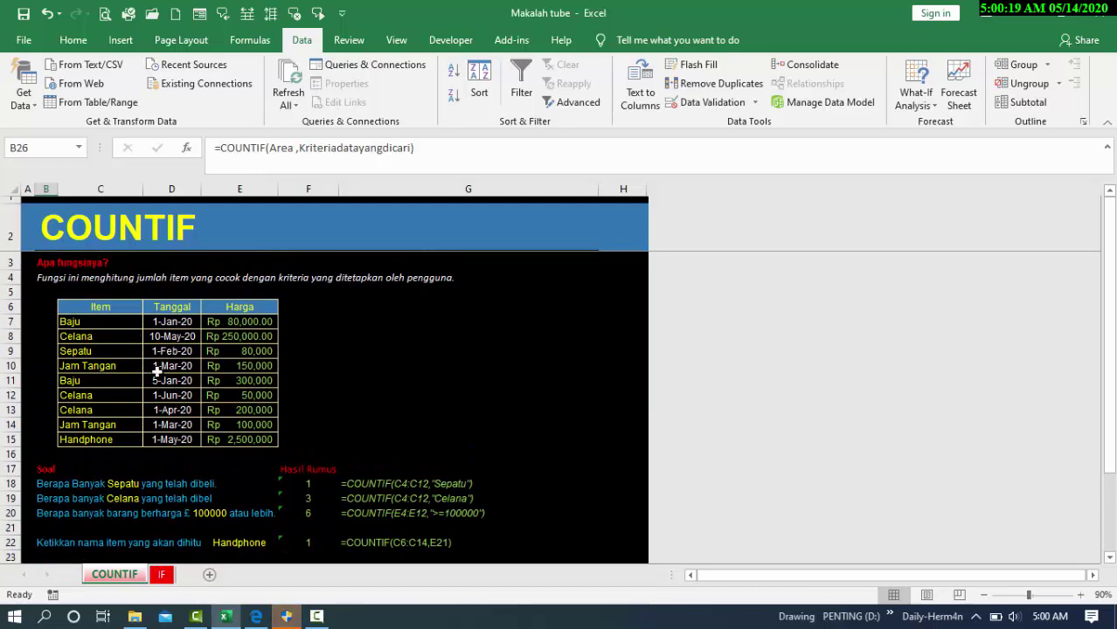
{"action": "scroll", "coordinate": [140, 401], "scroll_direction": "down", "scroll_amount": 4}
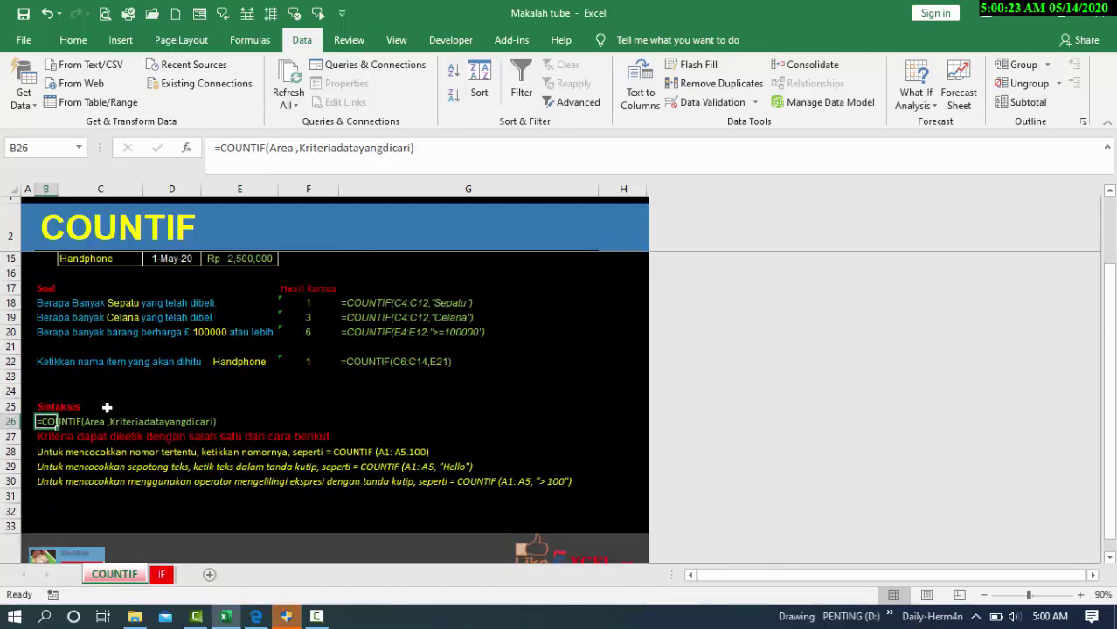
{"action": "scroll", "coordinate": [122, 365], "scroll_direction": "up", "scroll_amount": 4}
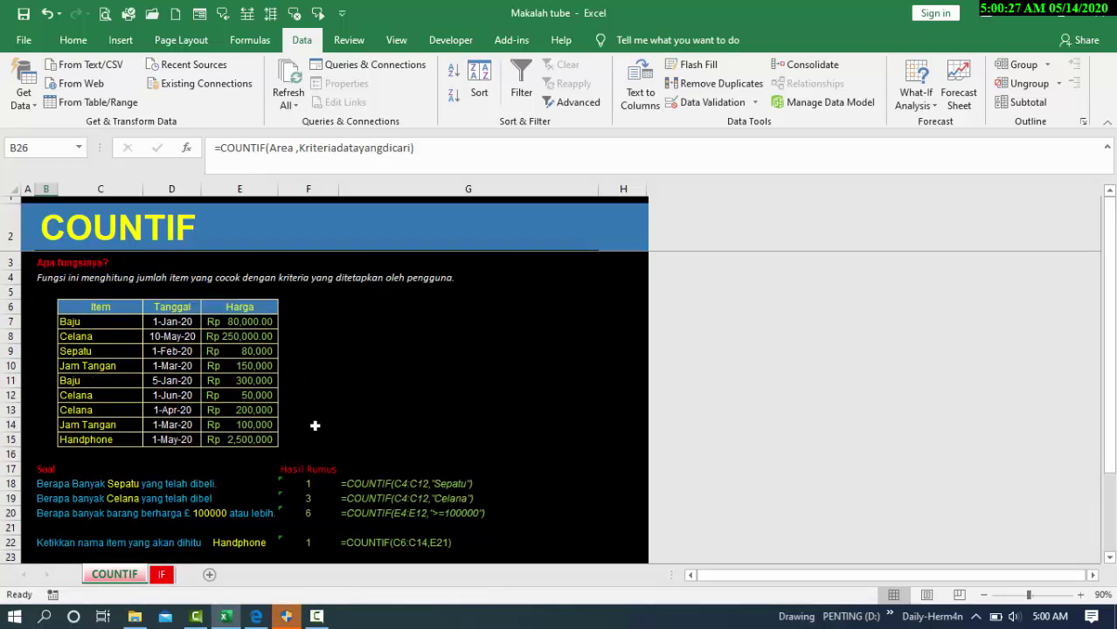
{"action": "scroll", "coordinate": [304, 435], "scroll_direction": "down", "scroll_amount": 3}
{"action": "scroll", "coordinate": [304, 435], "scroll_direction": "down", "scroll_amount": 2}
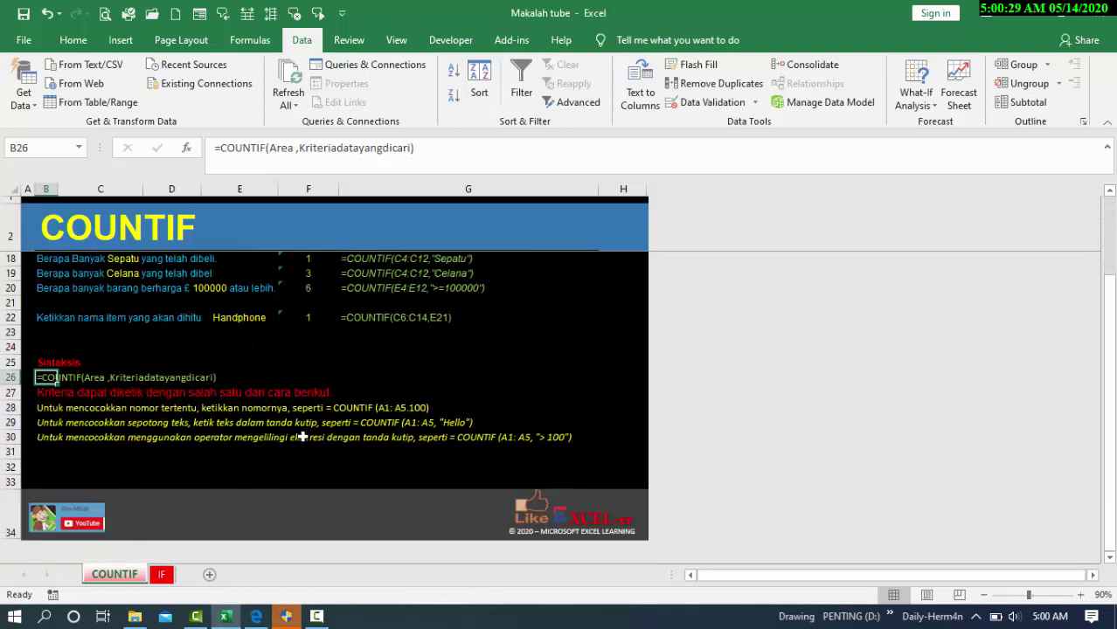
Review the criteria note in B27 against the COUNTIF formulas in F18, F19 and F22
{"action": "left_click", "coordinate": [53, 394]}
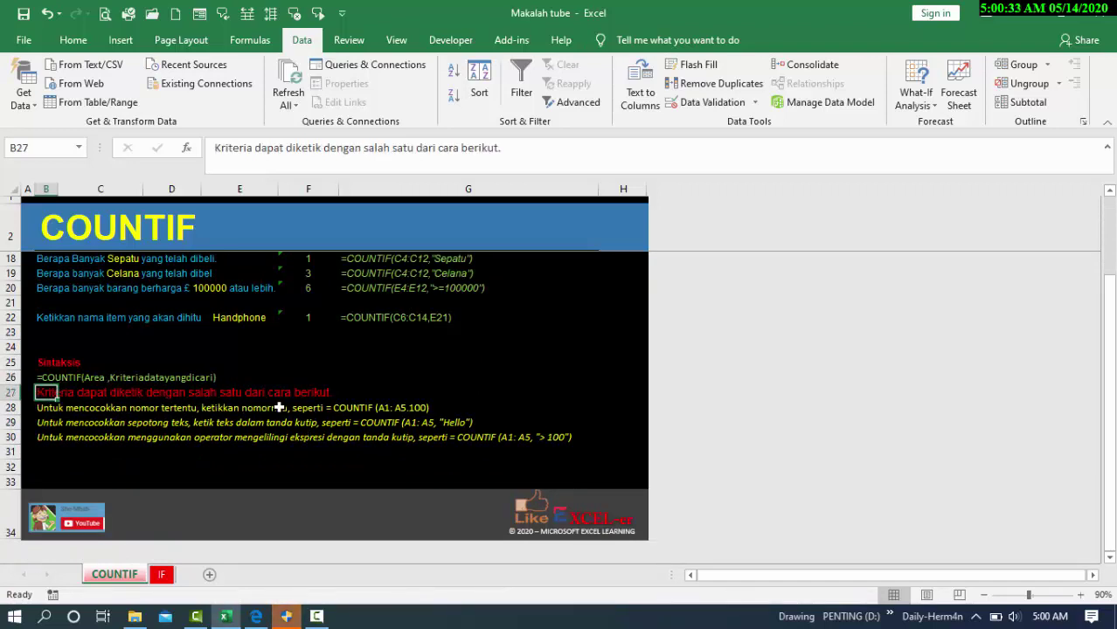
{"action": "scroll", "coordinate": [301, 404], "scroll_direction": "up", "scroll_amount": 3}
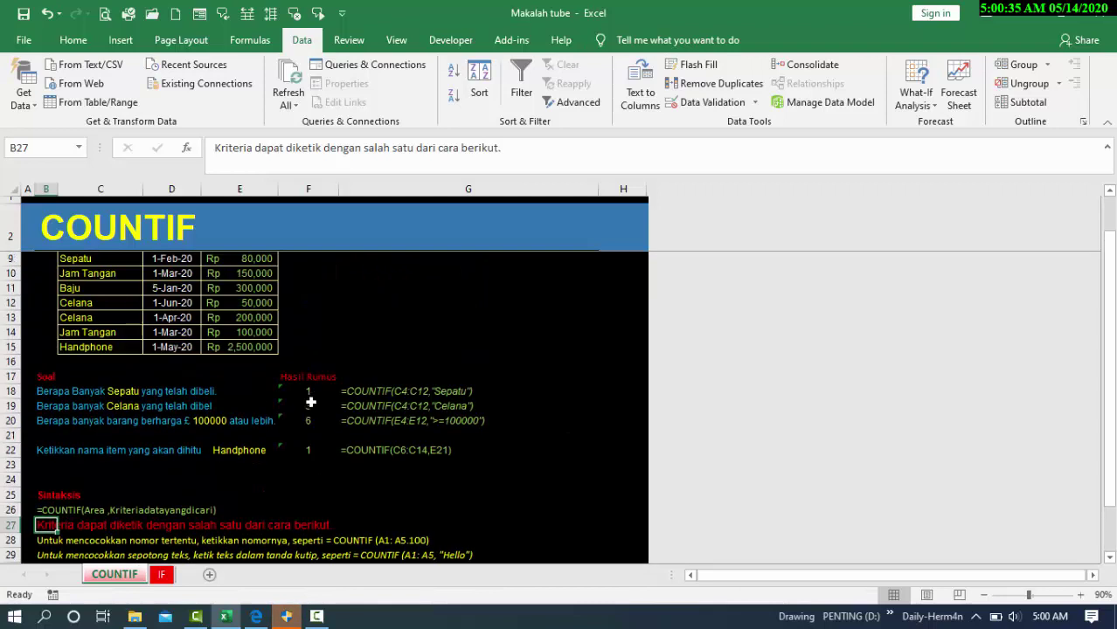
{"action": "left_click", "coordinate": [315, 392]}
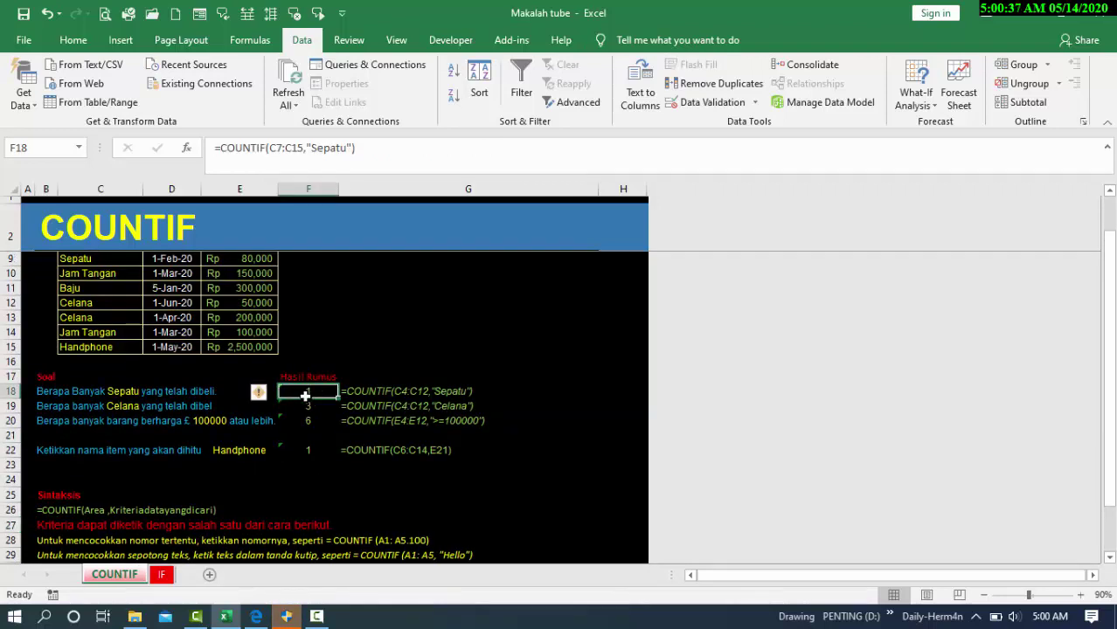
{"action": "left_click", "coordinate": [304, 404]}
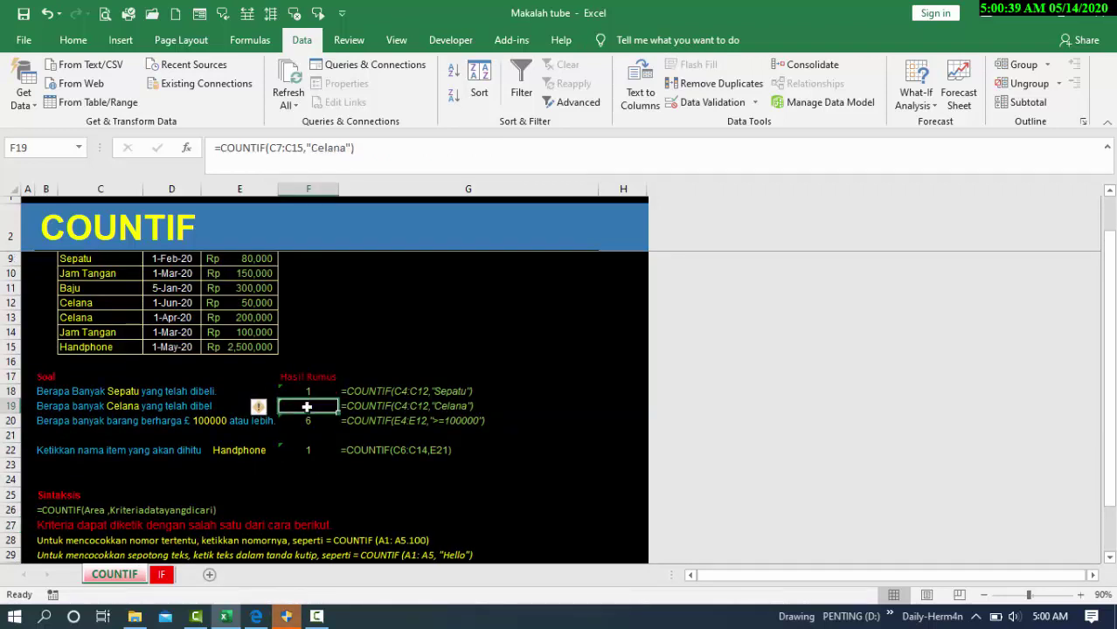
{"action": "scroll", "coordinate": [313, 414], "scroll_direction": "down", "scroll_amount": 1}
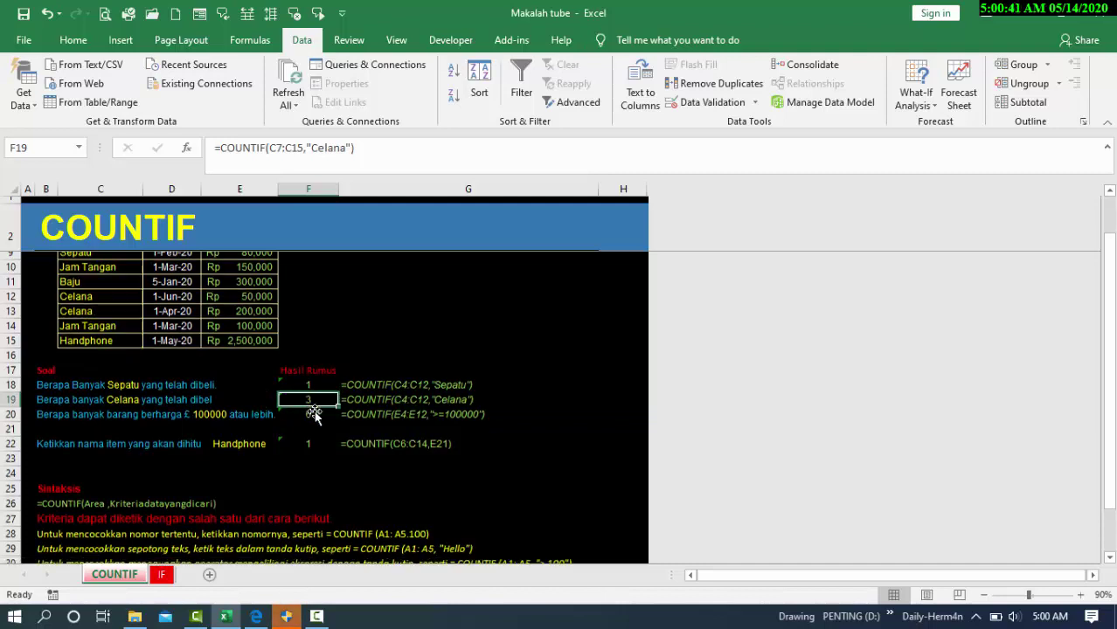
{"action": "scroll", "coordinate": [313, 415], "scroll_direction": "down", "scroll_amount": 2}
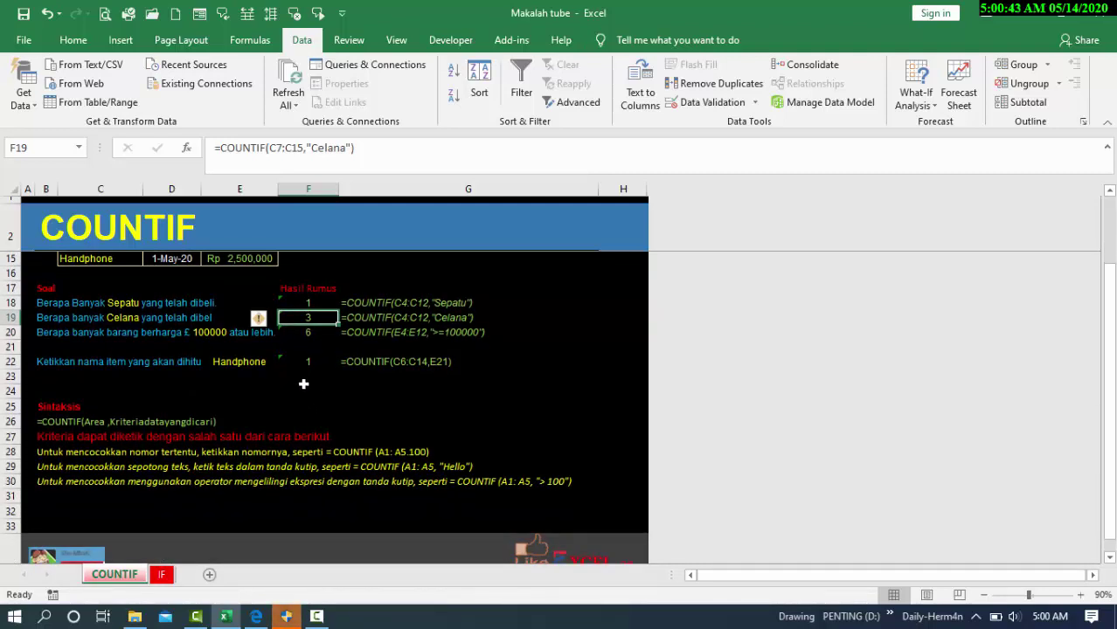
{"action": "left_click", "coordinate": [315, 374]}
{"action": "left_click", "coordinate": [312, 363]}
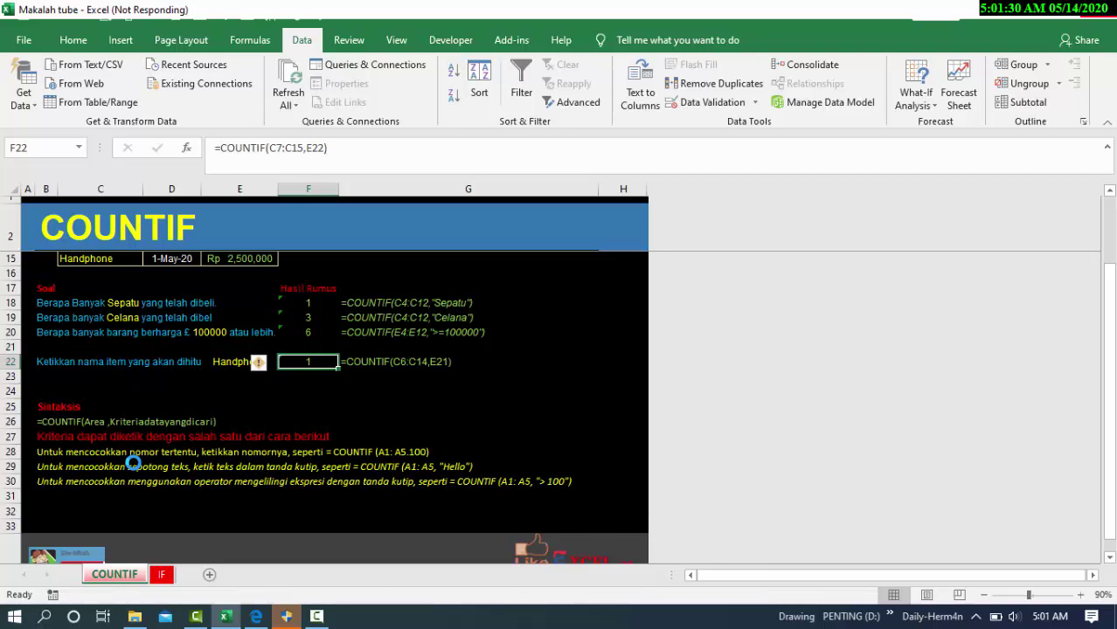
{"action": "scroll", "coordinate": [133, 463], "scroll_direction": "up", "scroll_amount": 1}
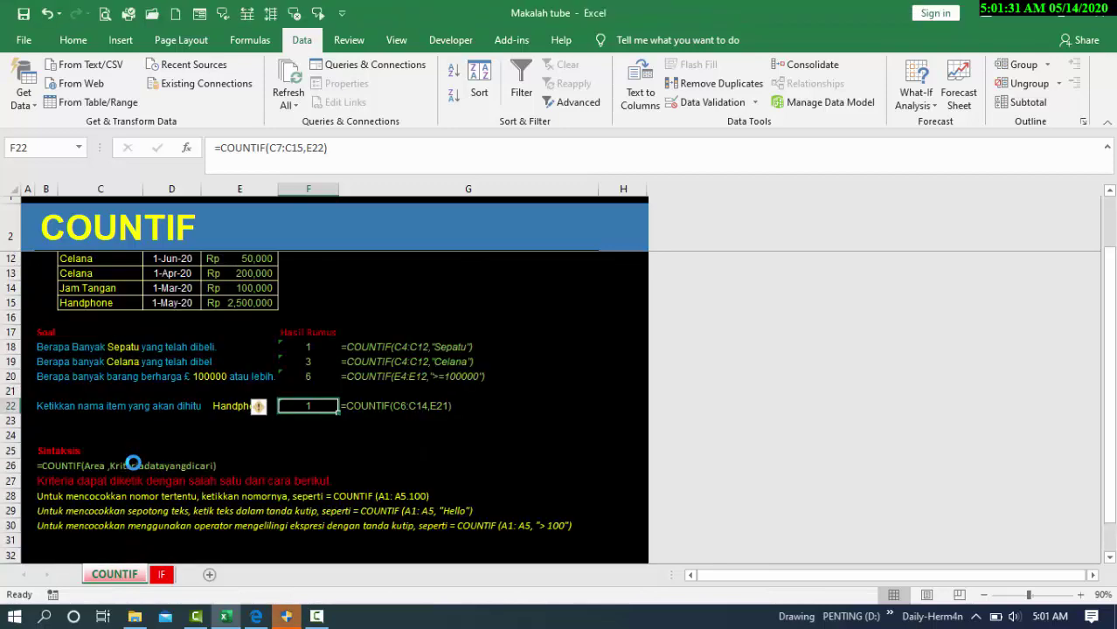
{"action": "scroll", "coordinate": [133, 463], "scroll_direction": "down", "scroll_amount": 2}
{"action": "scroll", "coordinate": [135, 463], "scroll_direction": "up", "scroll_amount": 5}
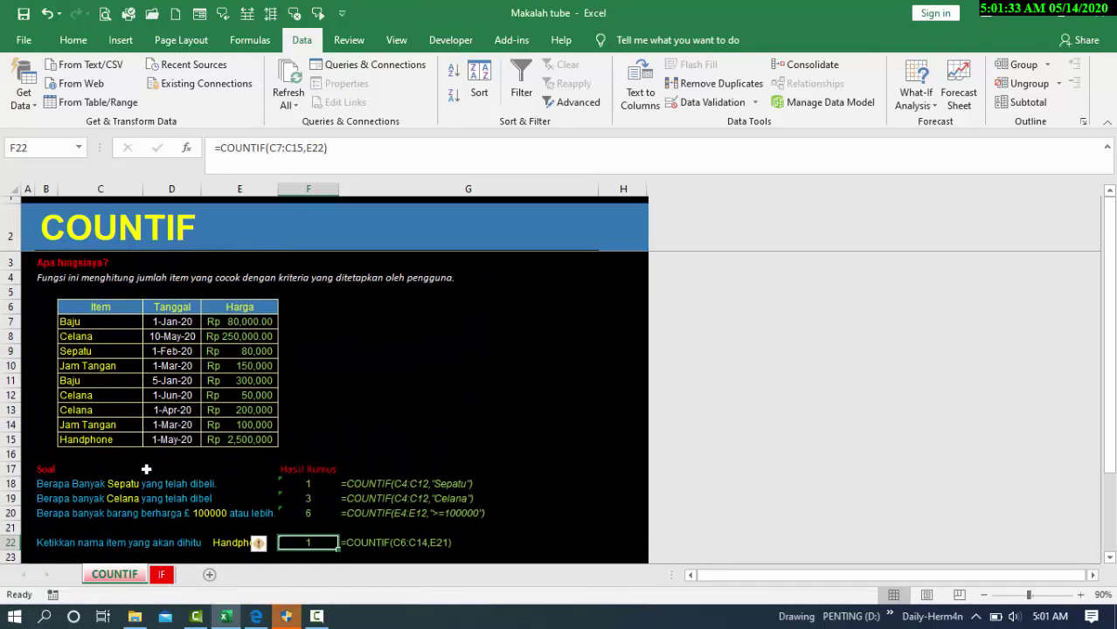
{"action": "scroll", "coordinate": [146, 470], "scroll_direction": "down", "scroll_amount": 5}
{"action": "scroll", "coordinate": [147, 471], "scroll_direction": "down", "scroll_amount": 2}
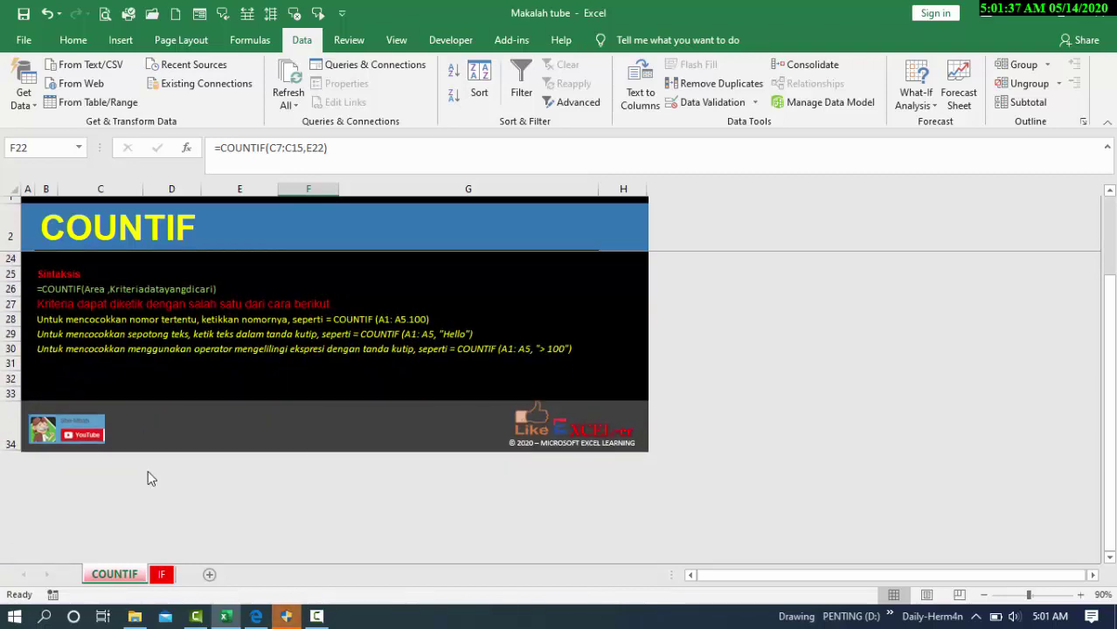
{"action": "scroll", "coordinate": [148, 472], "scroll_direction": "up", "scroll_amount": 7}
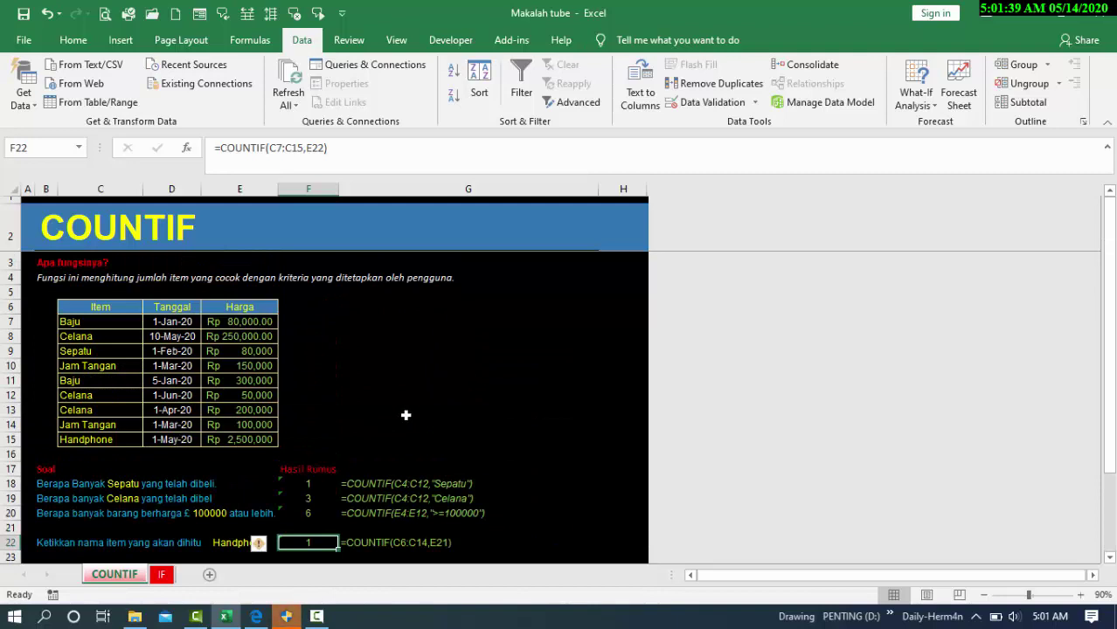